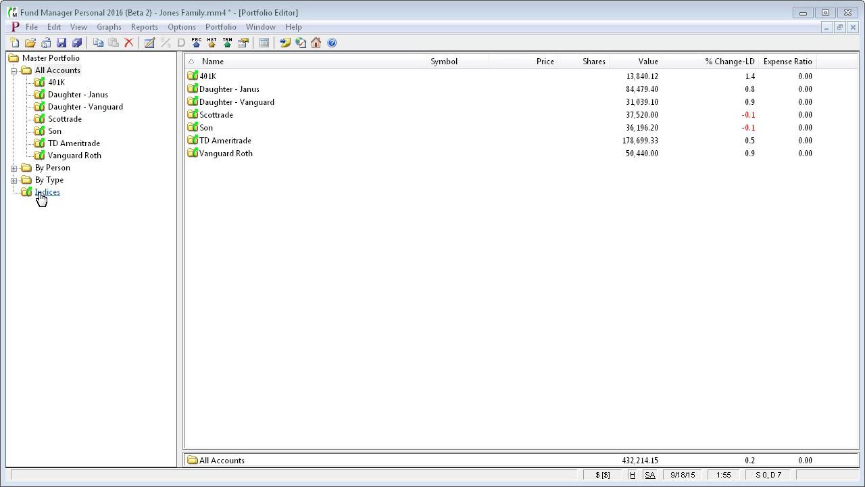
Step: Browse the 401K, Daughter - Janus and All Accounts entries in the portfolio tree
left_click(57, 82)
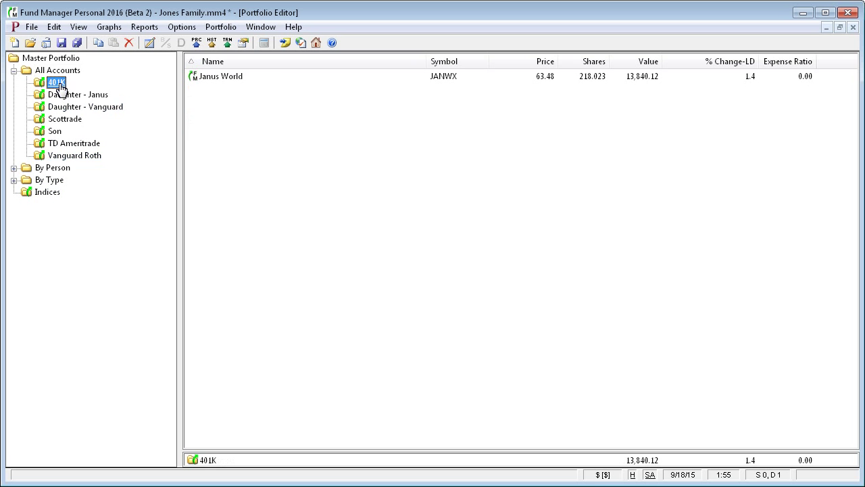
left_click(73, 96)
left_click(60, 71)
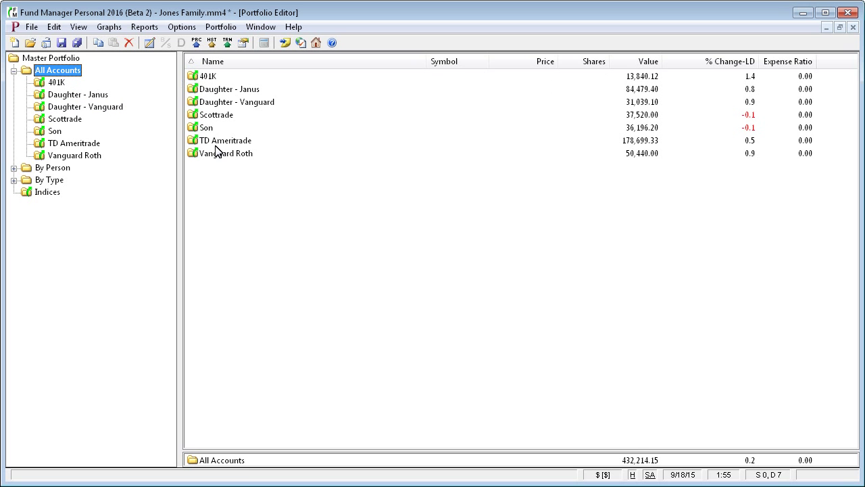
Step: Close the Portfolio Editor, then bring it back with View > Portfolio Editor
left_click(853, 27)
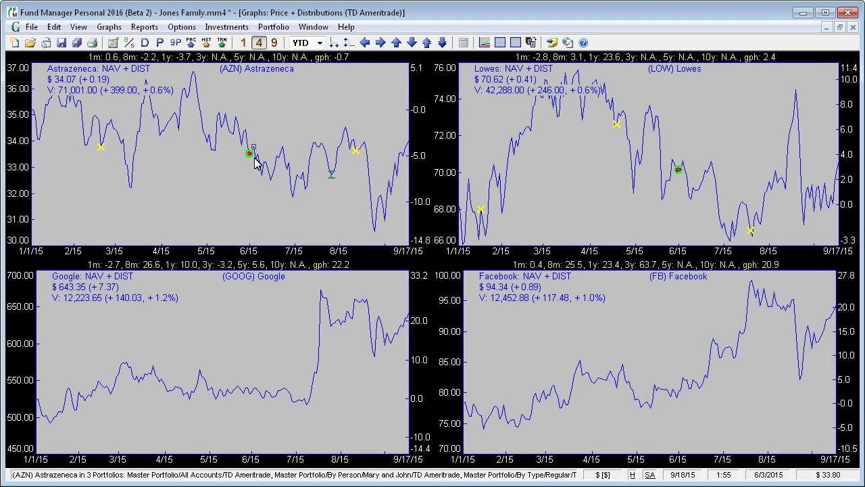
left_click(78, 29)
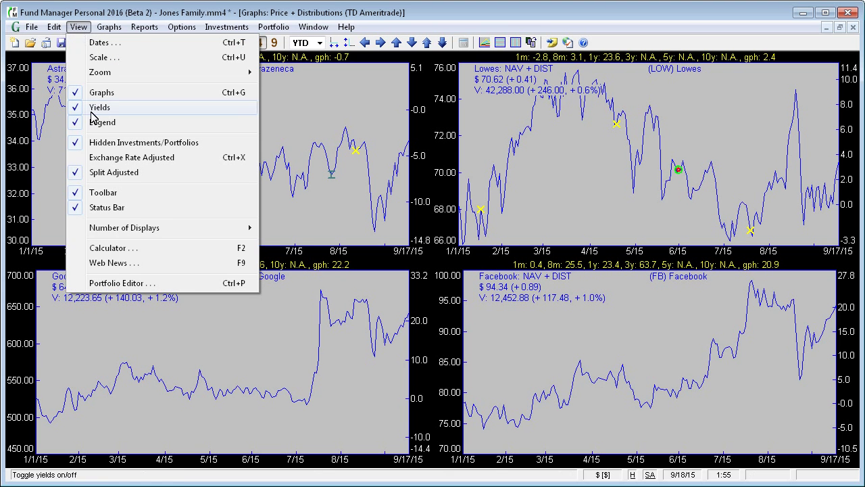
left_click(121, 285)
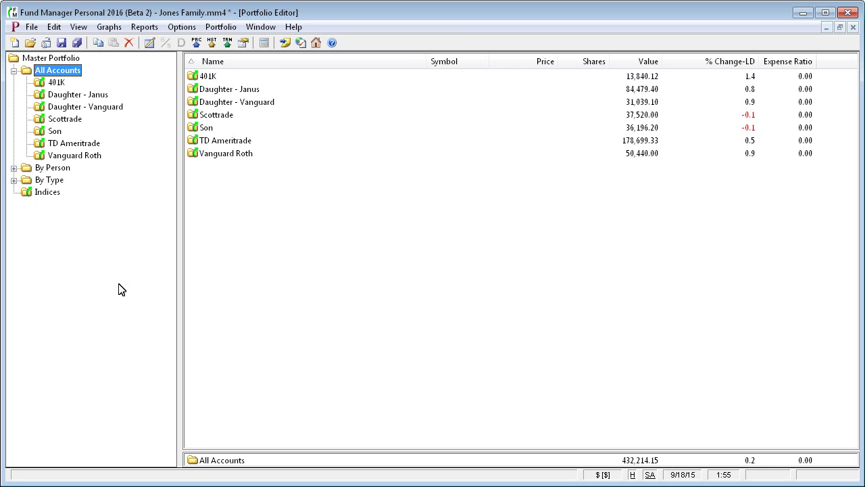
left_click(80, 108)
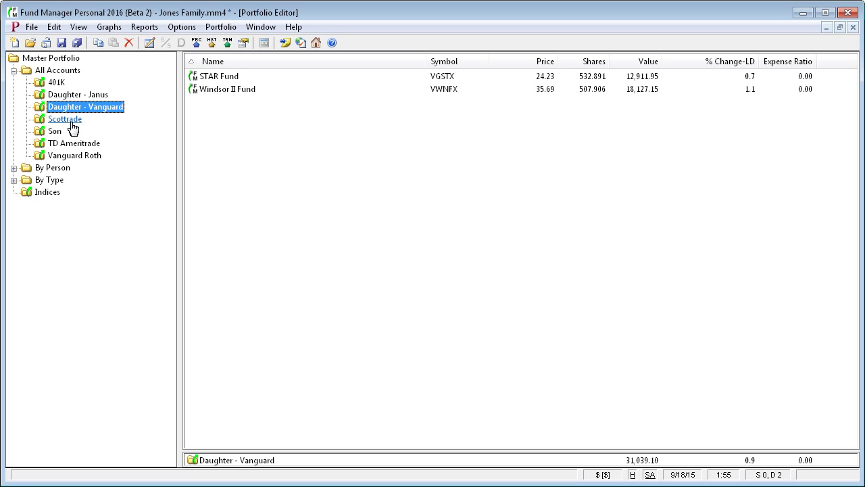
left_click(72, 126)
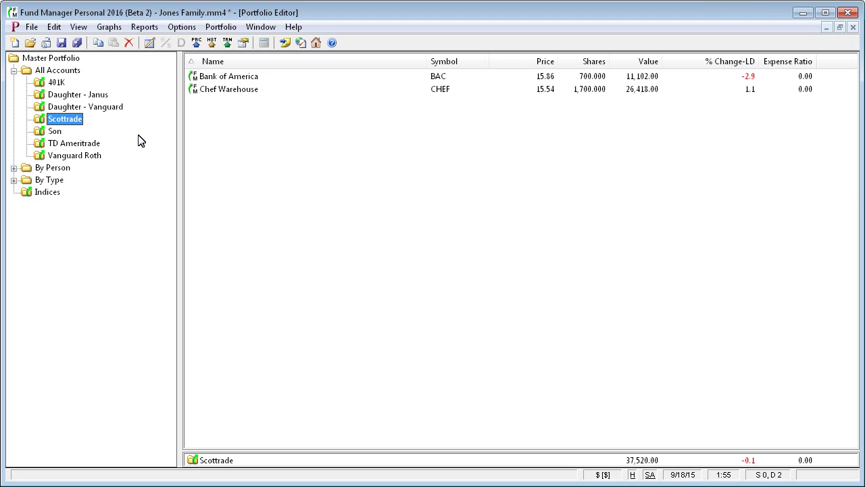
left_click(56, 84)
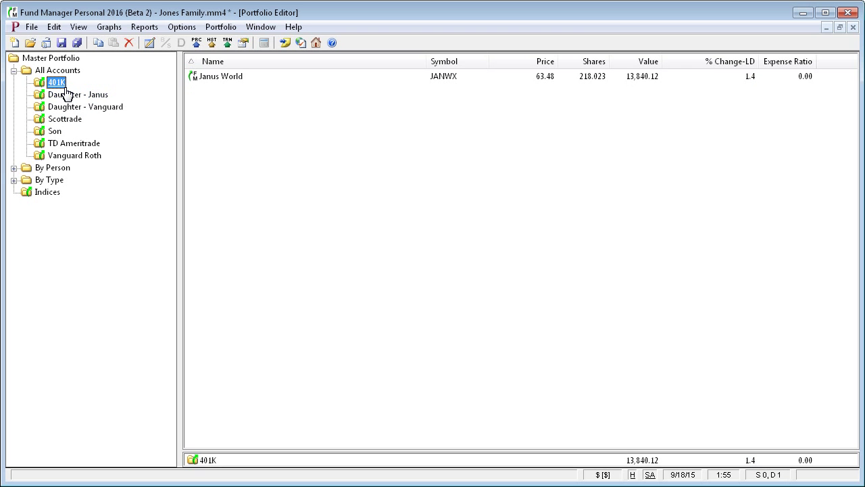
left_click(44, 82)
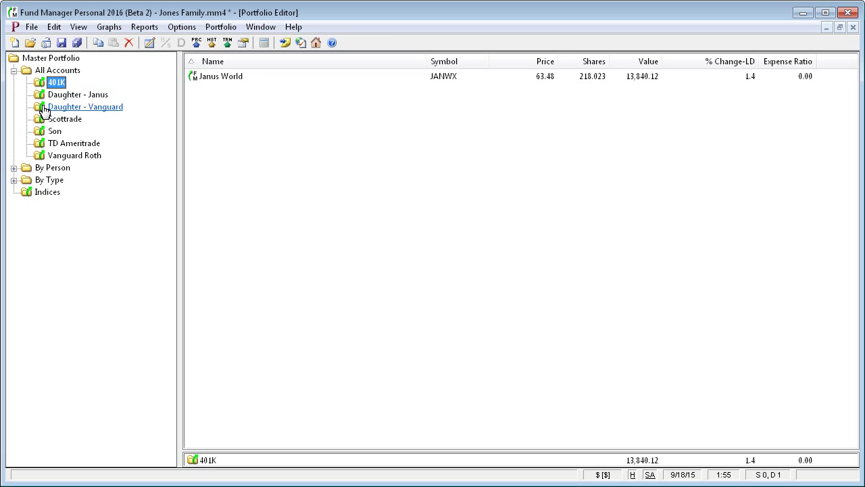
left_click(68, 72)
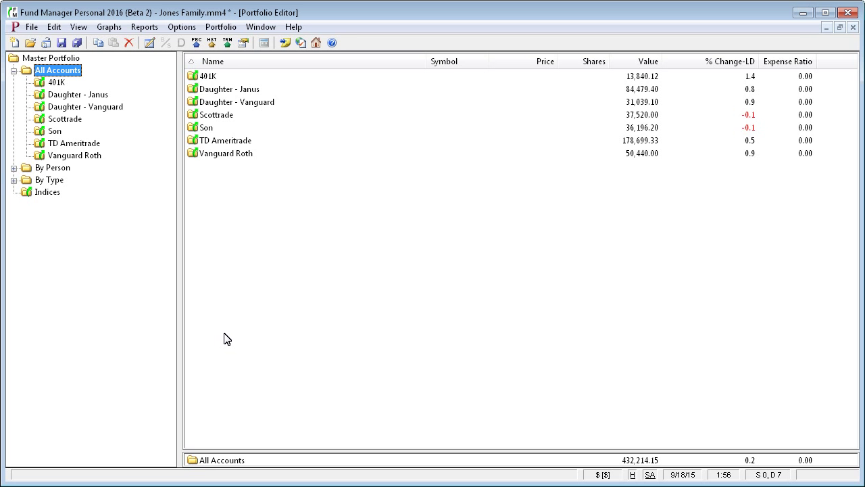
left_click(80, 96)
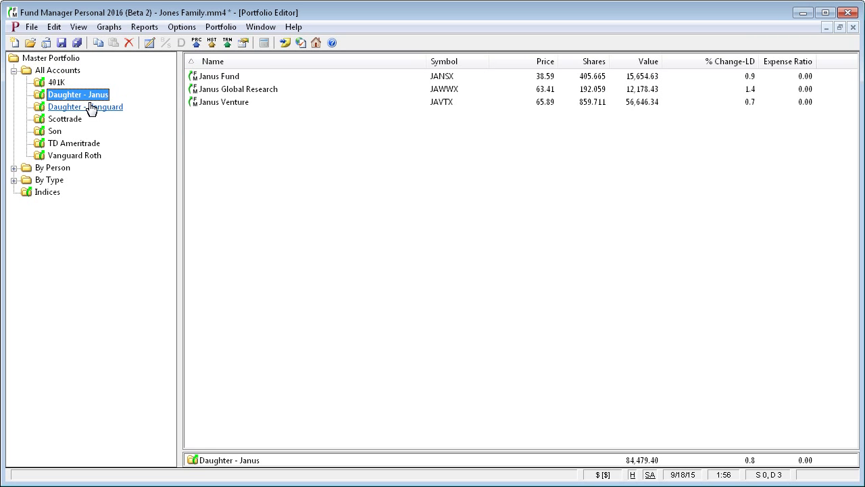
left_click(91, 110)
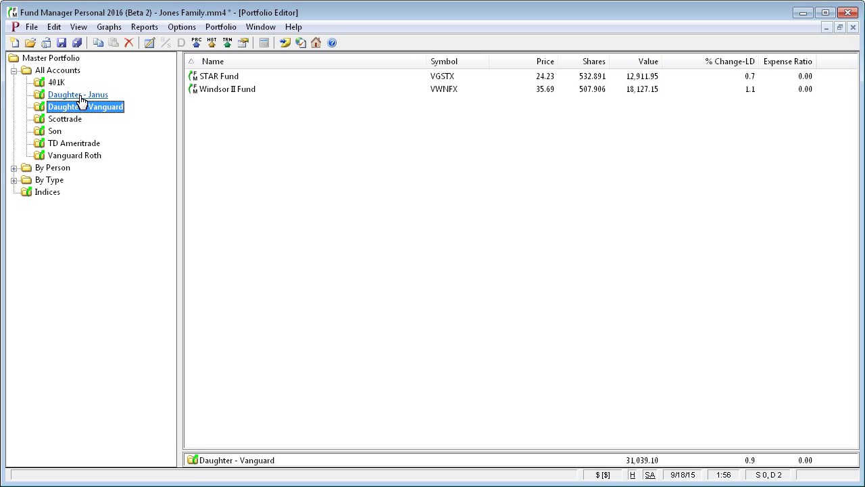
left_click(65, 71)
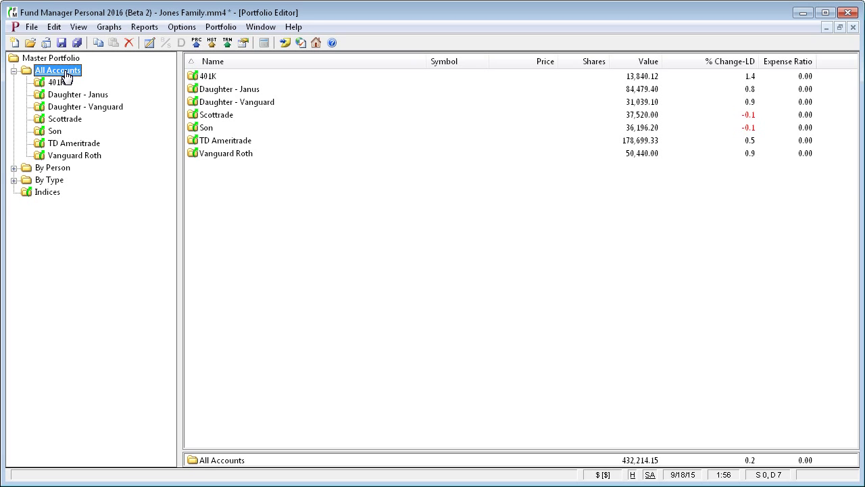
Step: Add an empty sub-portfolio named 'Daughter' under All Accounts
right_click(66, 75)
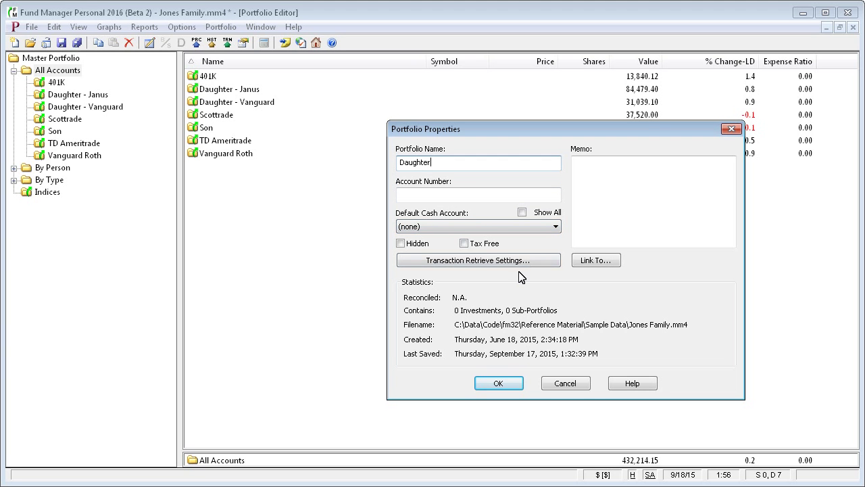
left_click(499, 385)
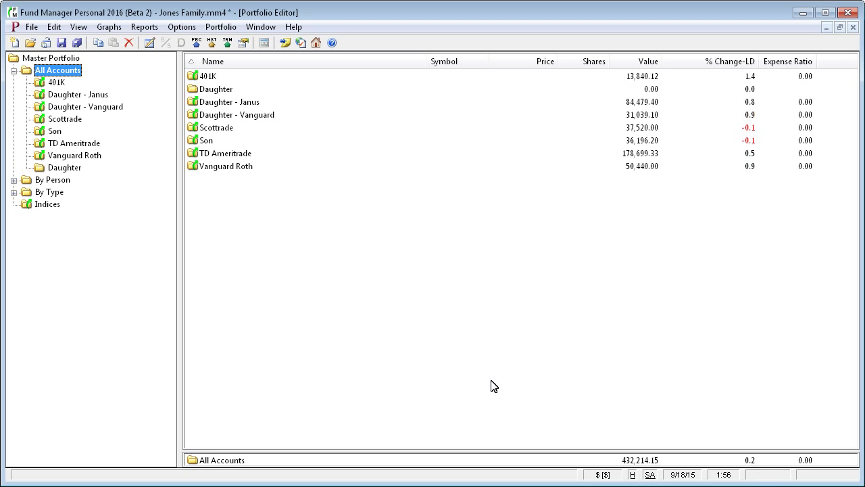
Step: Drag Daughter - Janus and Daughter - Vanguard from All Accounts into the Daughter folder
left_click(60, 173)
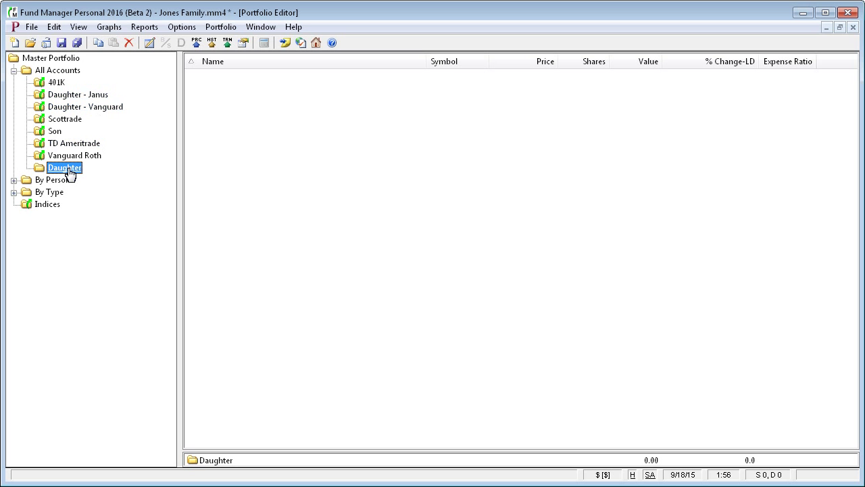
left_click(59, 71)
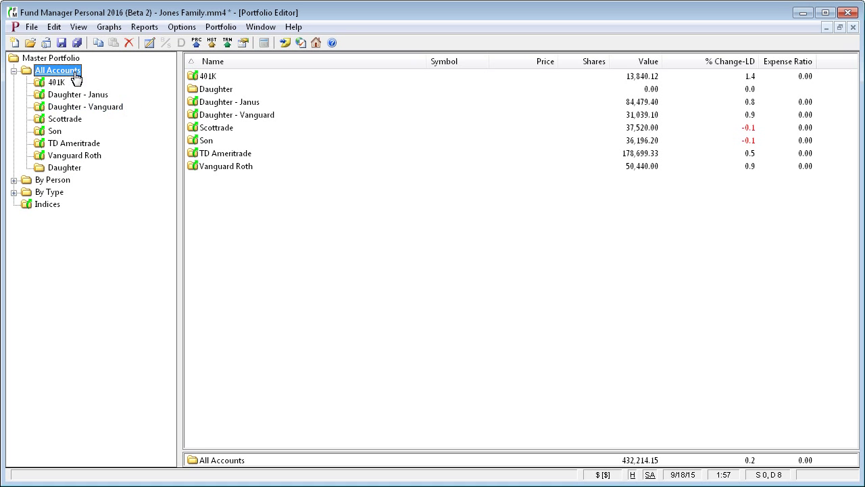
left_click(248, 105)
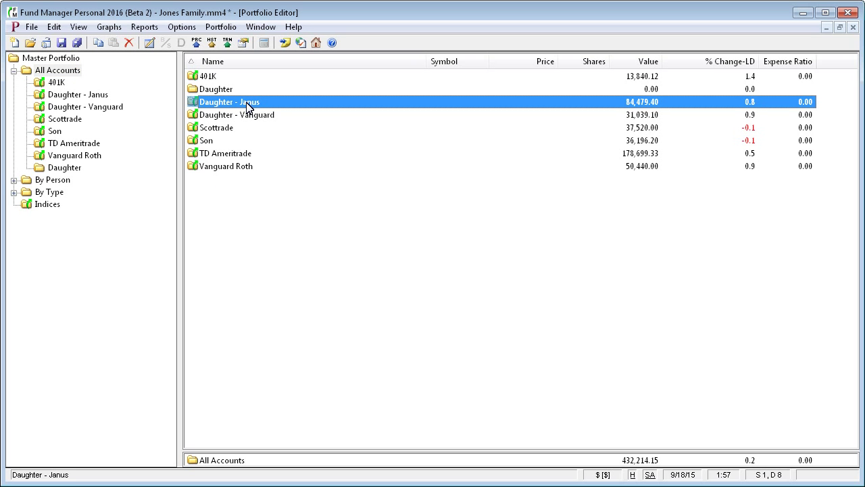
left_click(250, 116, "ctrl")
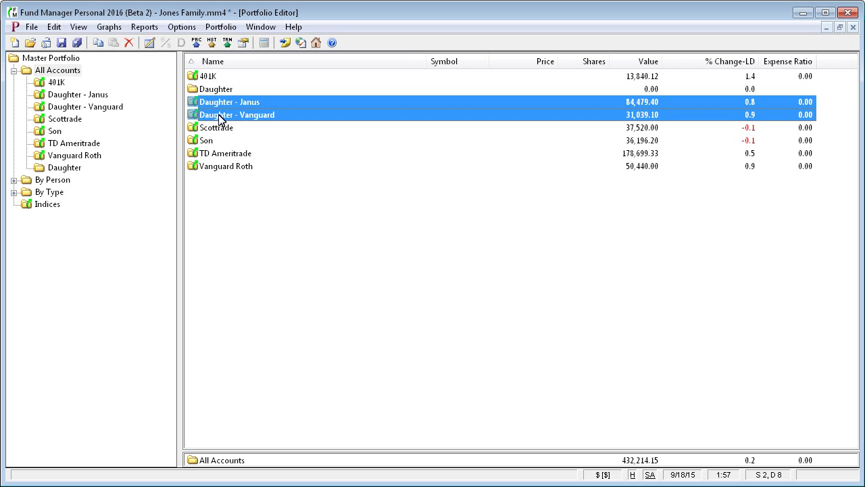
left_click_drag(219, 118, 71, 173)
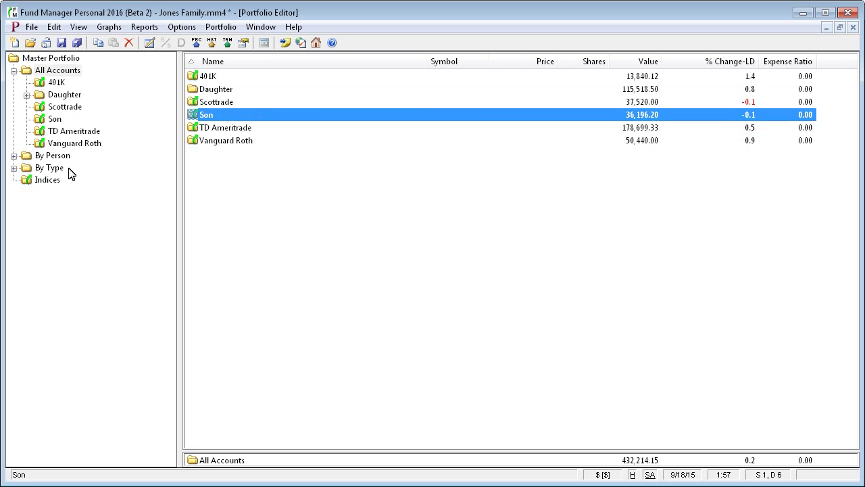
Step: Expand Daughter to show its two accounts, review Master Portfolio and All Accounts, then bring up Reports
left_click(26, 95)
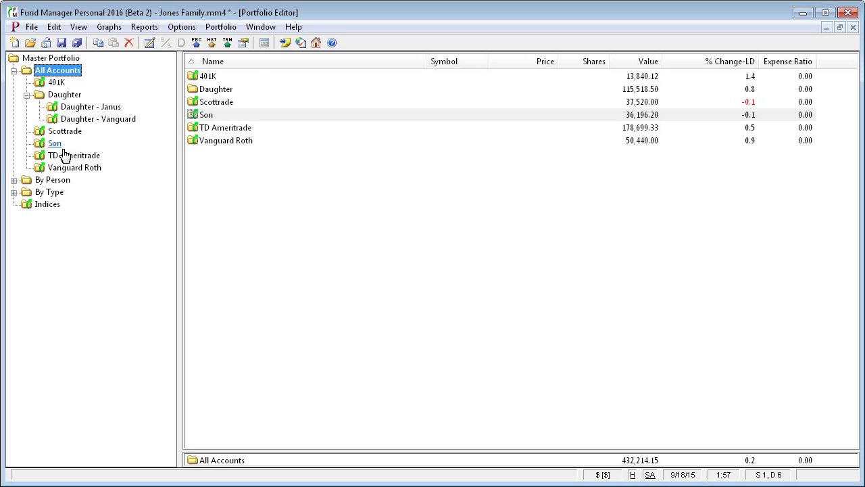
left_click(73, 97)
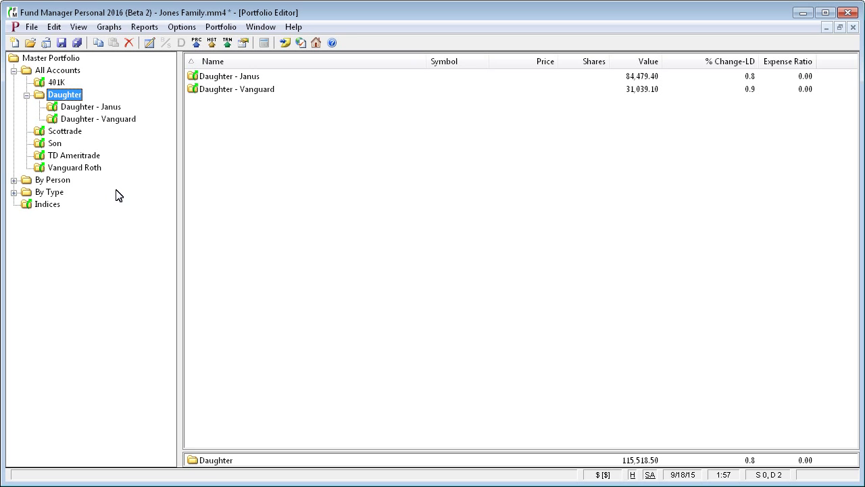
left_click(62, 61)
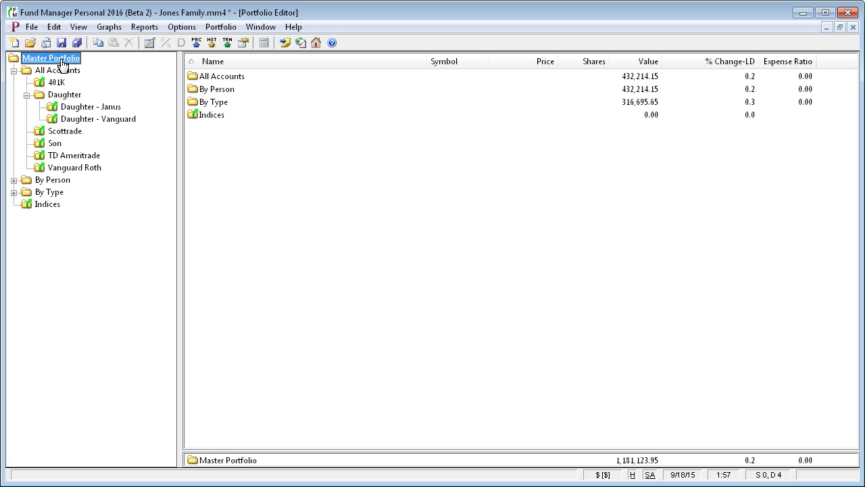
left_click(59, 71)
left_click(64, 95)
left_click(60, 75)
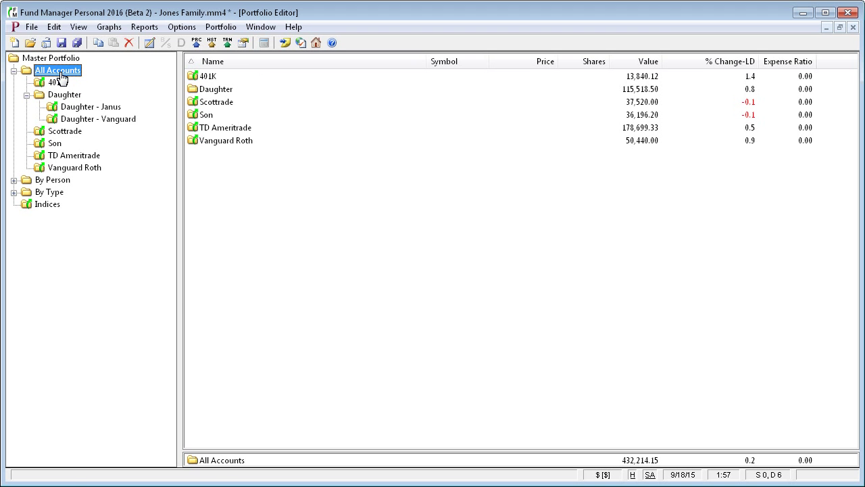
left_click(144, 27)
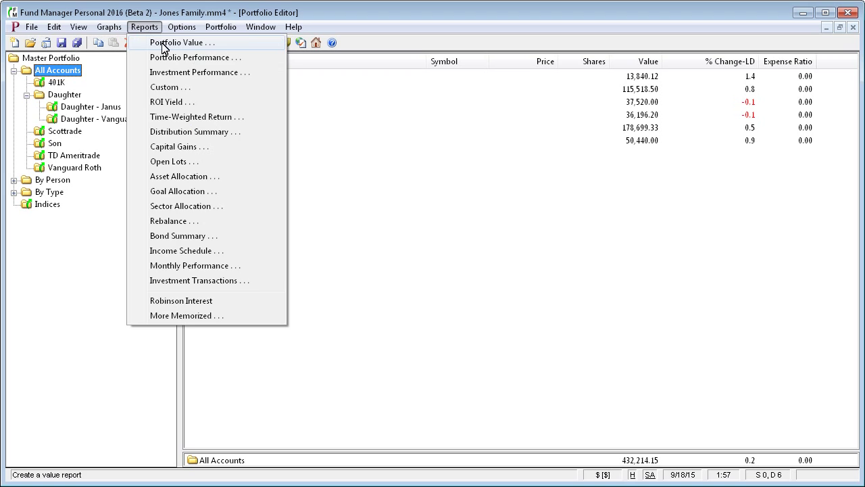
Step: Set up a Portfolio Value report on the Daughter sub-portfolio with subtotals by sub-portfolio
left_click(164, 45)
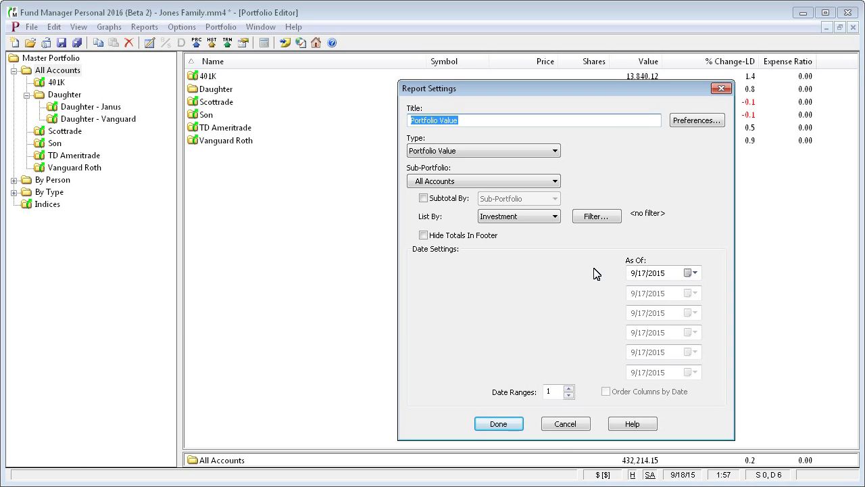
left_click(556, 181)
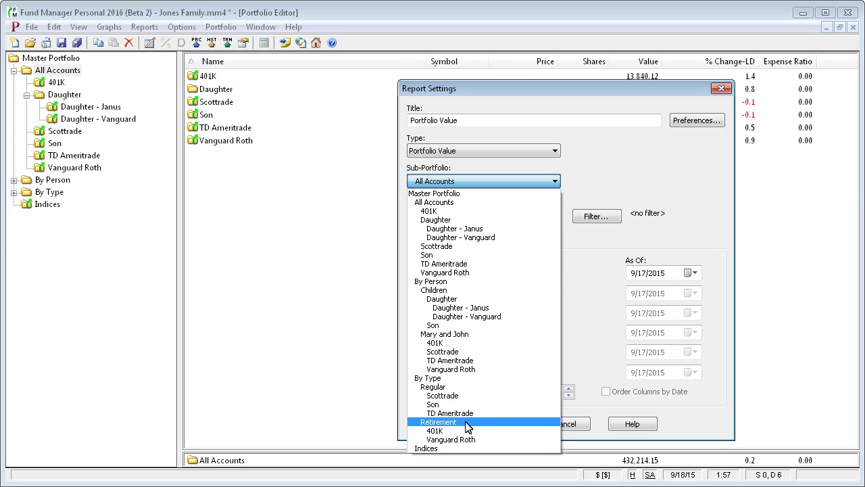
left_click(438, 220)
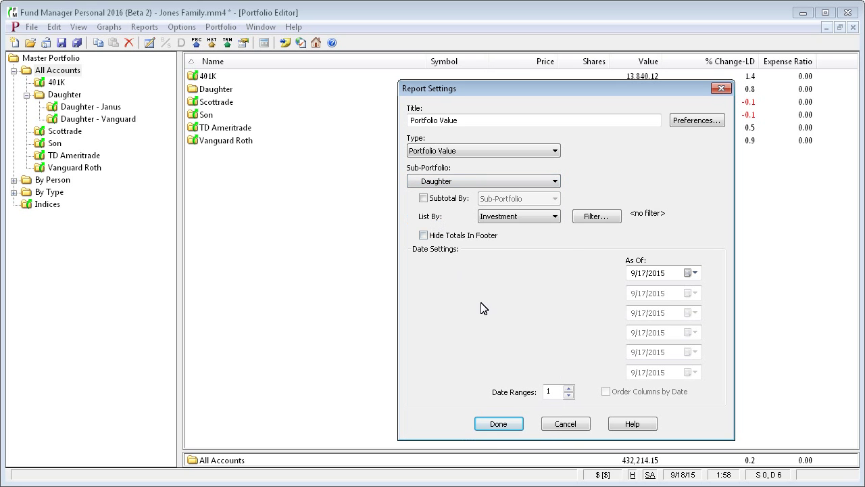
left_click(451, 200)
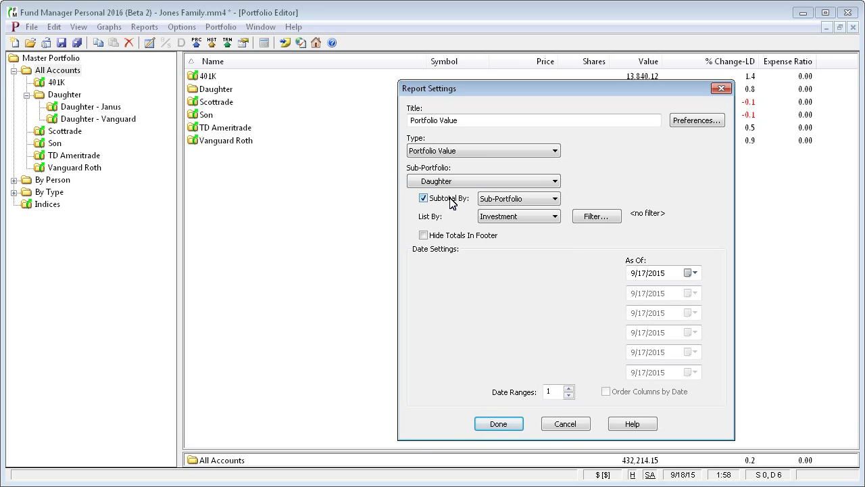
left_click(451, 200)
left_click(451, 200)
Step: Run the Daughter report, splitting 115,518.50 into Janus 84,479.40 and Vanguard 31,039.10
left_click(499, 423)
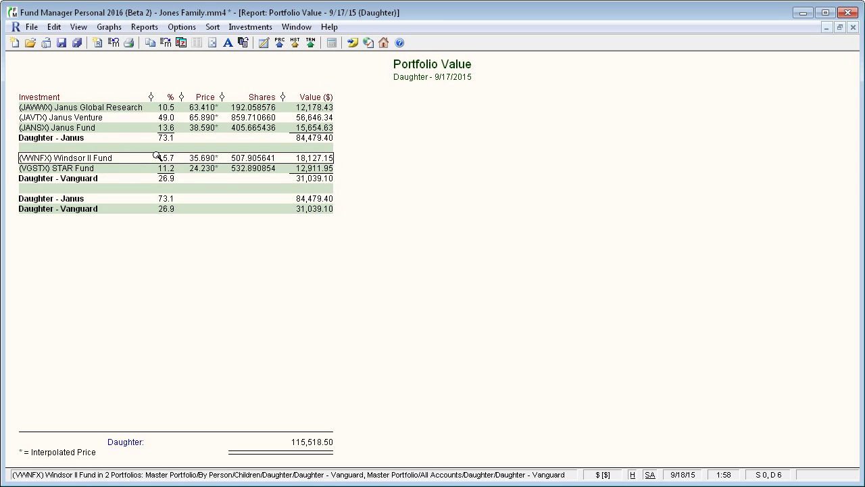
Step: Remove the sub-portfolio subtotals, keep List By Investment, check STAR Fund, then close the report
left_click(181, 43)
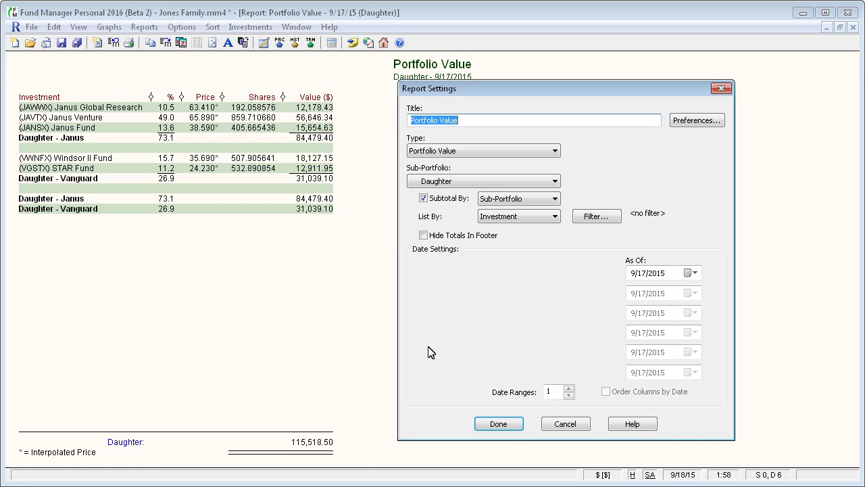
left_click(452, 198)
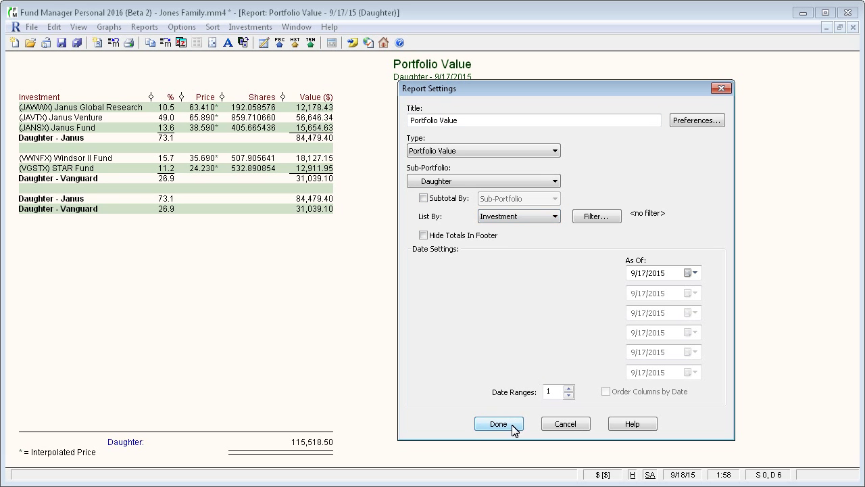
left_click(555, 217)
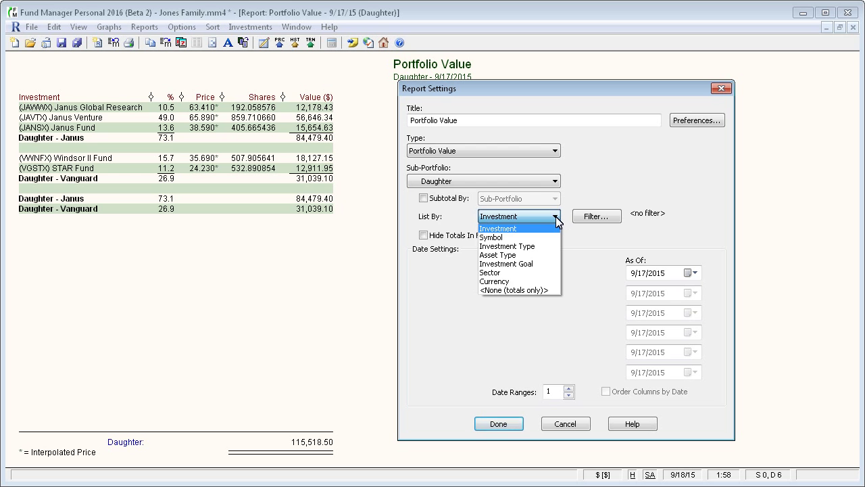
left_click(556, 220)
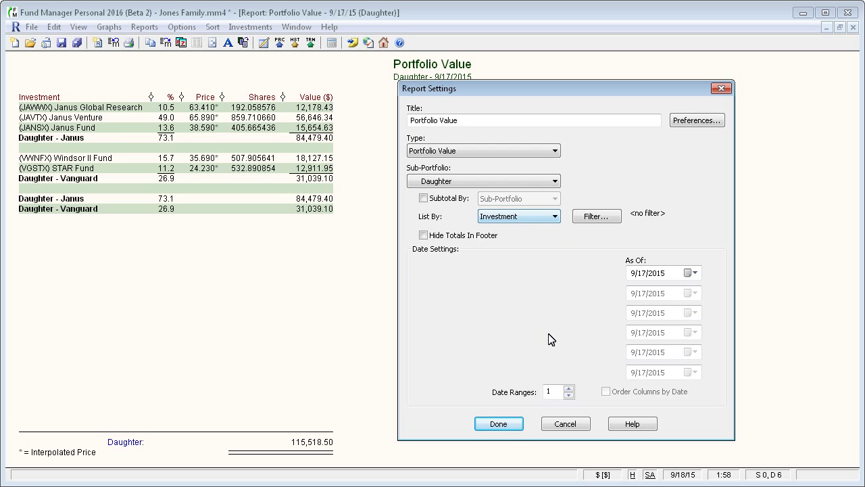
left_click(498, 423)
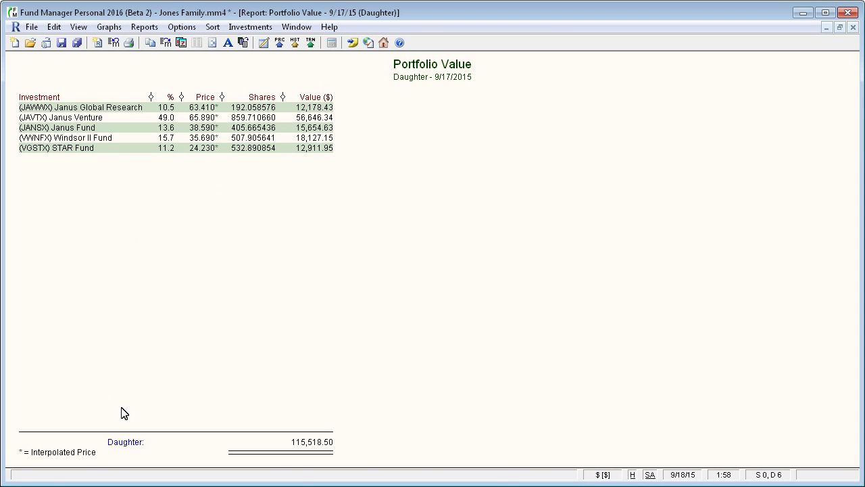
left_click(104, 147)
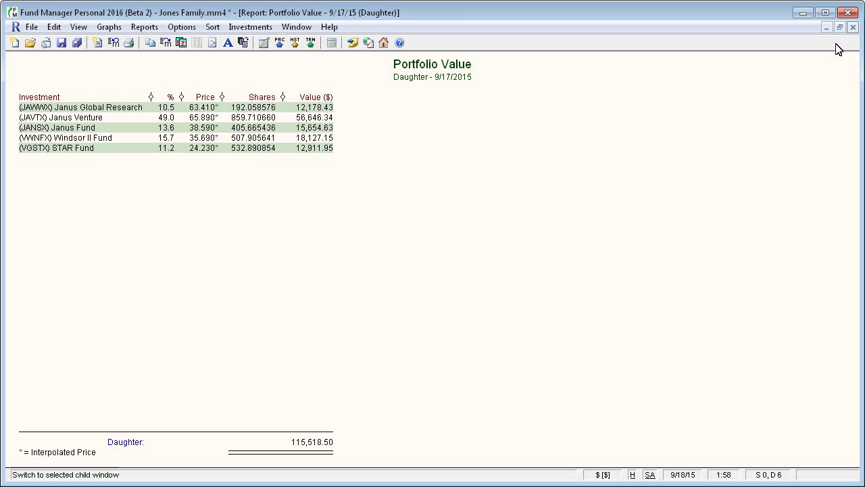
left_click(852, 28)
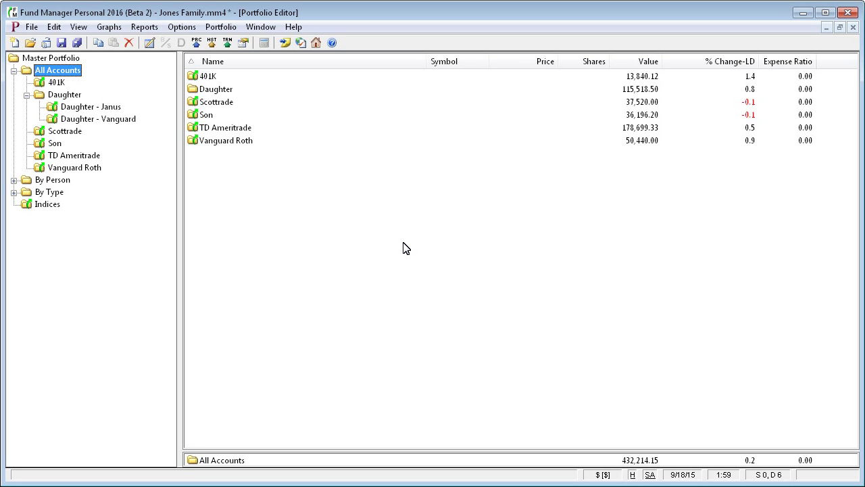
Step: Create an empty sub-portfolio named Taxable under All Accounts
right_click(57, 78)
left_click(87, 115)
type("Taxable")
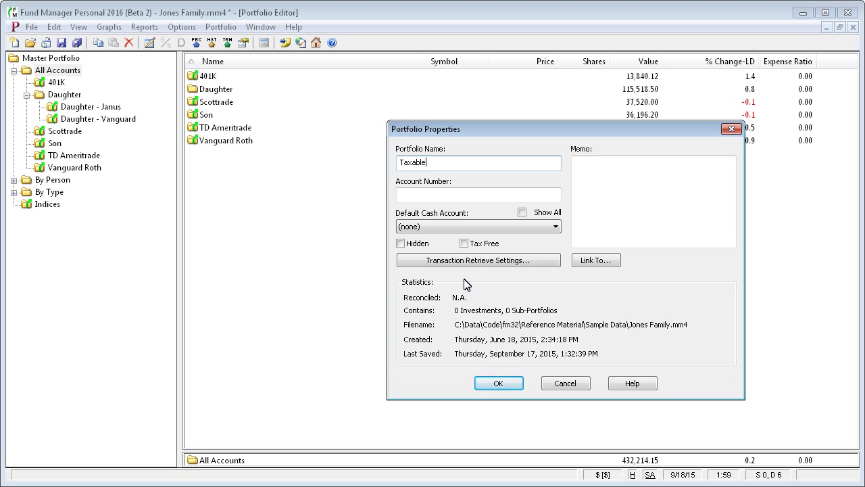
key("Return")
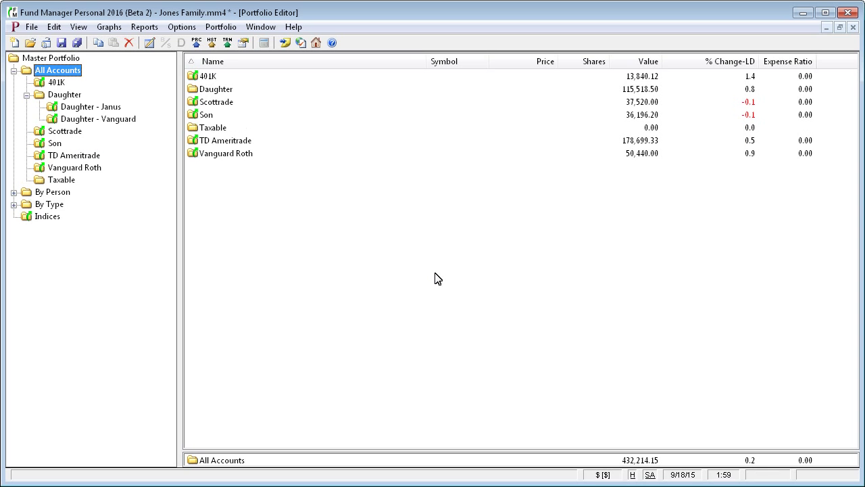
Step: Create a second empty sub-portfolio named Tax Free under All Accounts
right_click(49, 73)
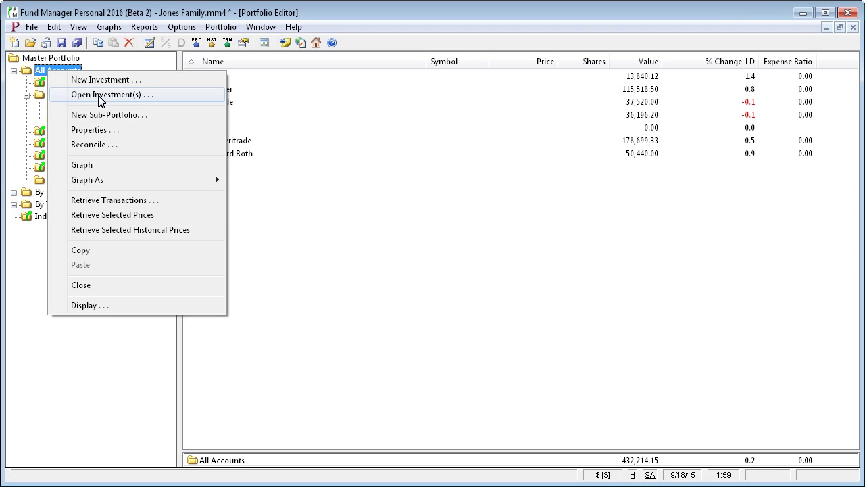
left_click(102, 115)
type("Ta")
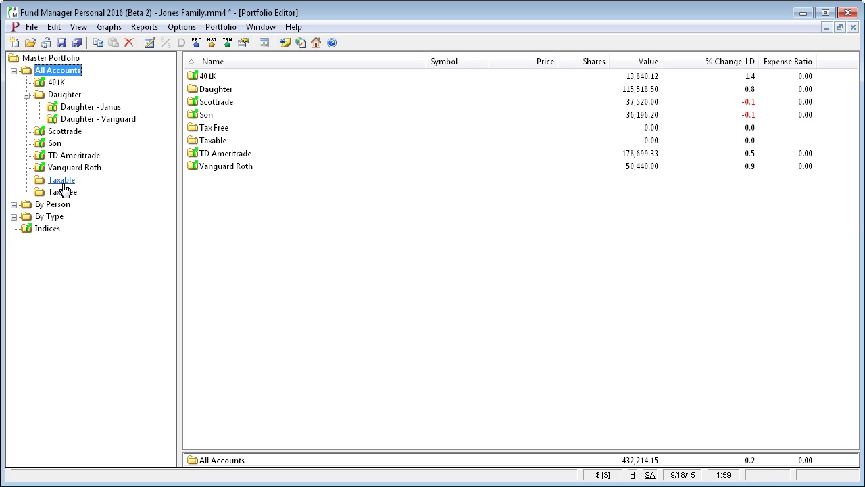
Step: Move the 401K and Vanguard Roth accounts into Tax Free
left_click(214, 79)
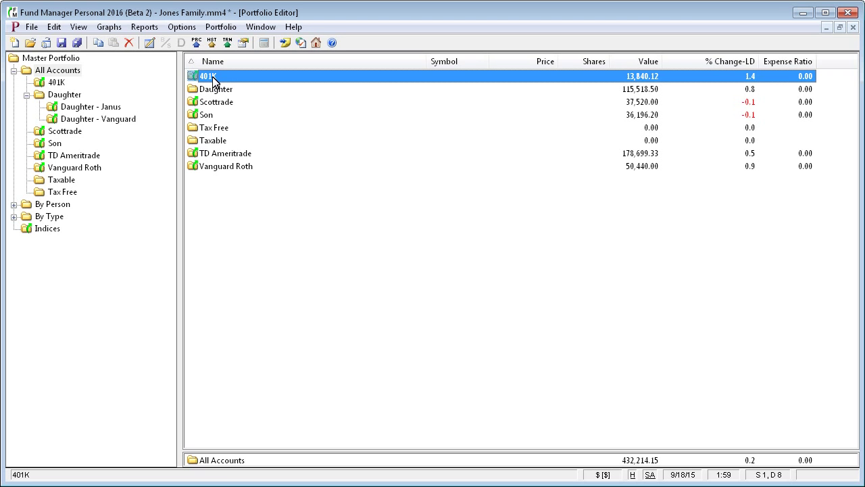
left_click(230, 169, "ctrl")
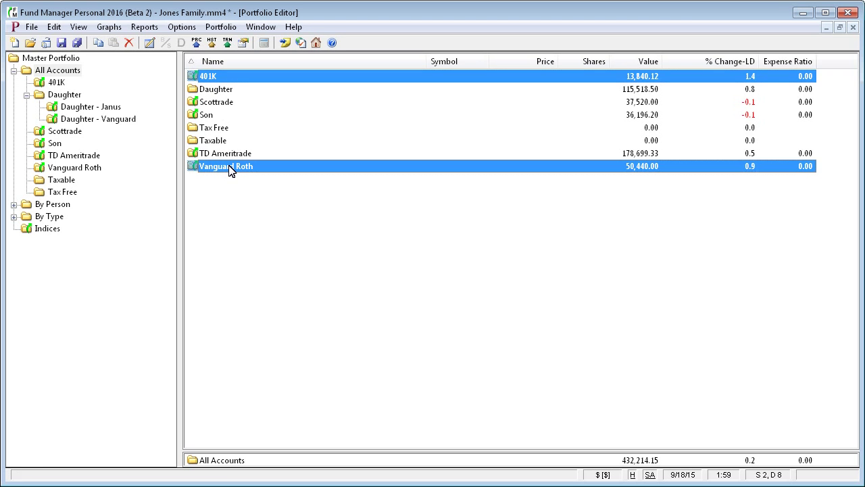
left_click_drag(229, 169, 74, 196)
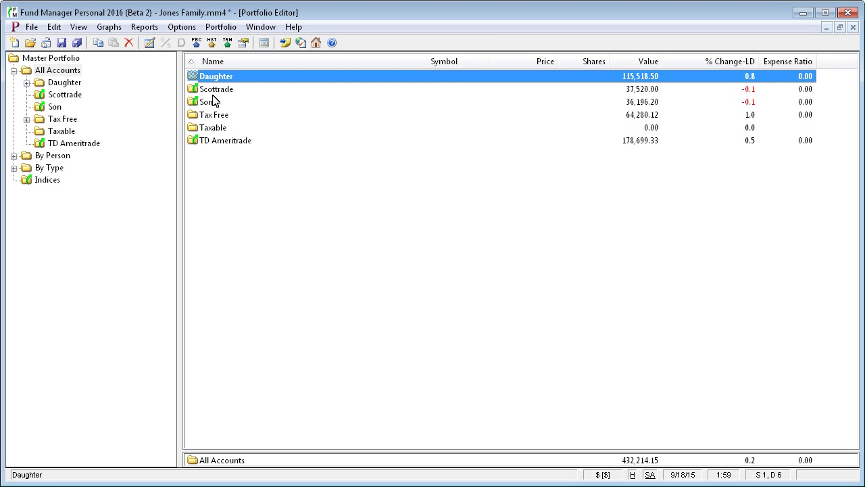
Step: Move Daughter, Scottrade, Son and TD Ameritrade into Taxable
left_click(215, 90, "ctrl")
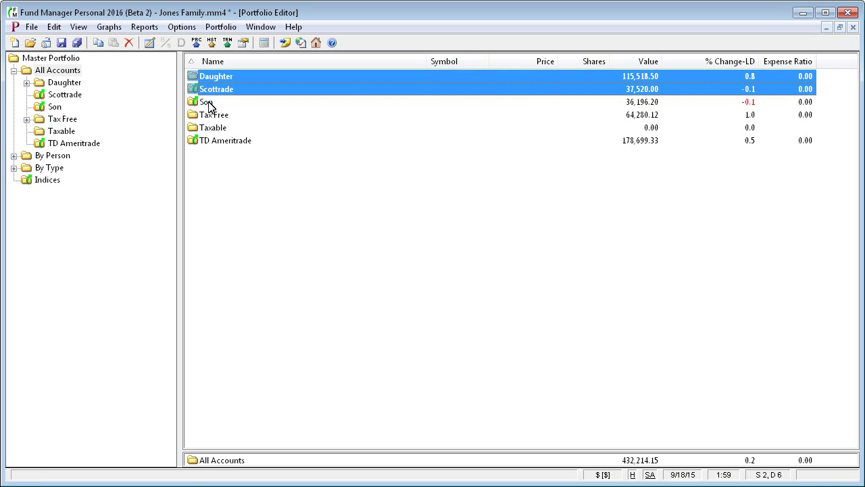
left_click(209, 103, "ctrl")
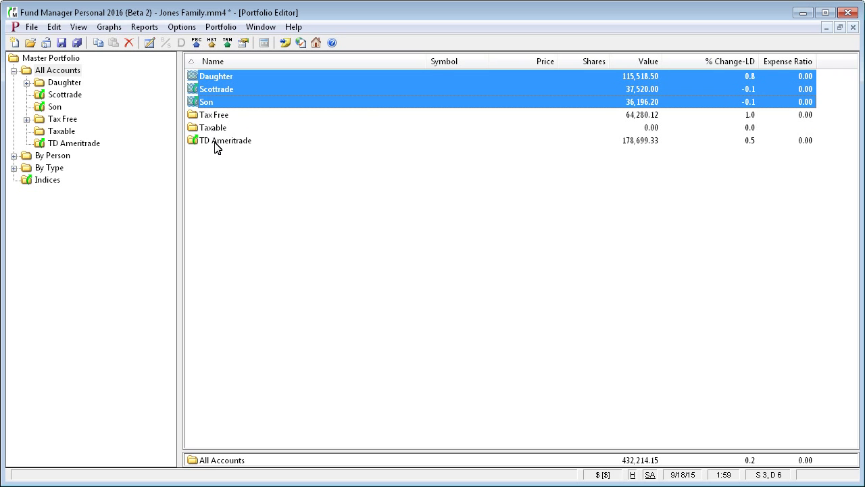
left_click(216, 142, "ctrl")
left_click_drag(232, 147, 66, 136)
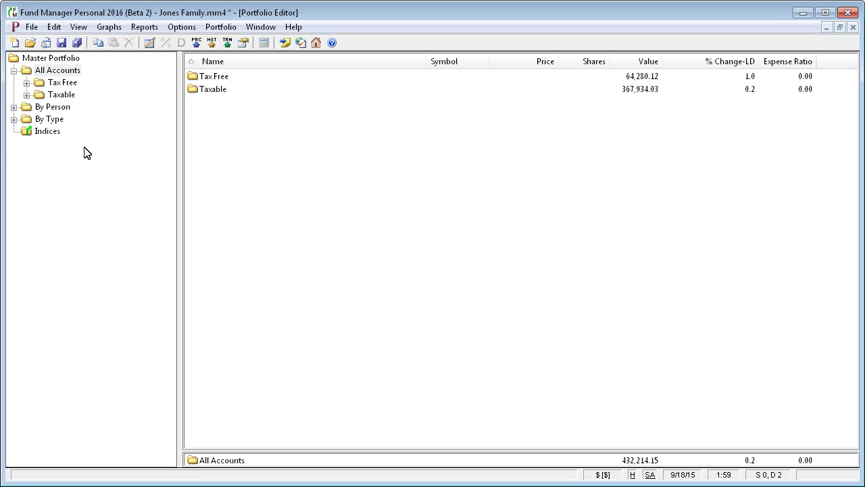
Step: Expand Tax Free and Taxable, then check the Portfolio Value report's sub-portfolio list and cancel it
left_click(27, 82)
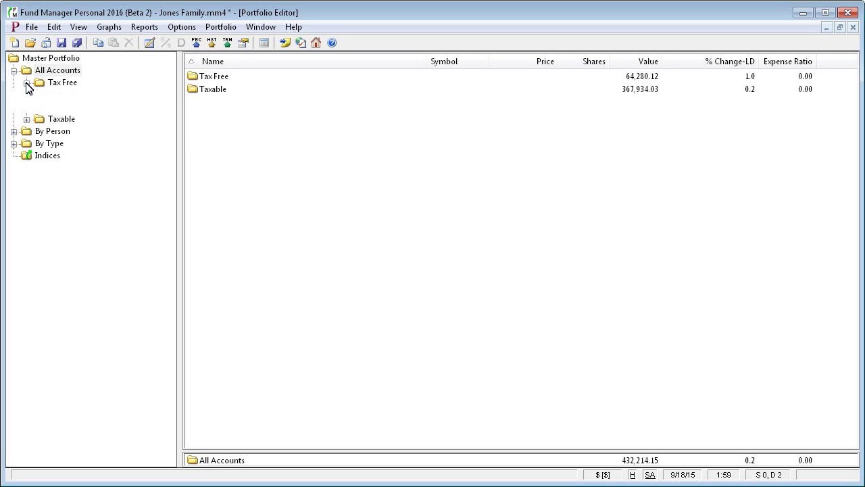
left_click(26, 119)
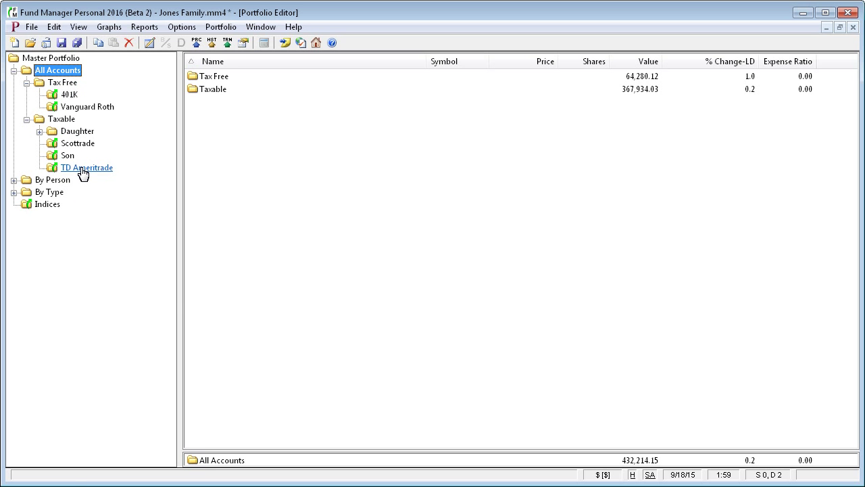
left_click(144, 26)
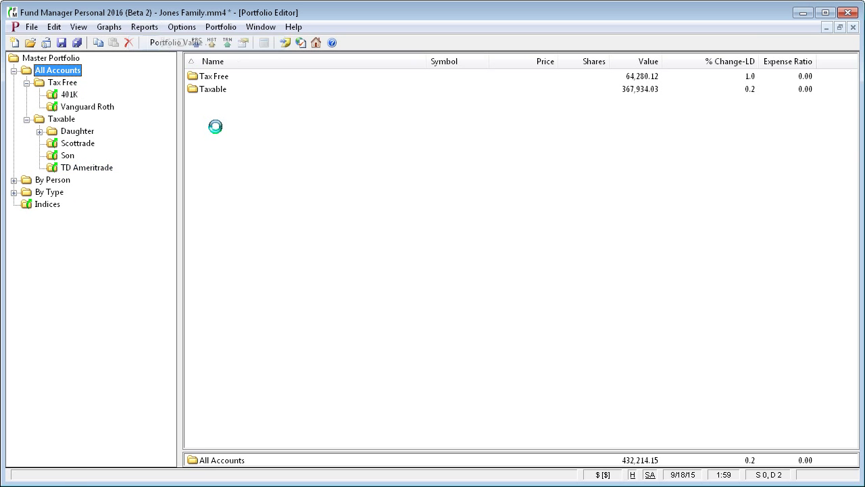
left_click(169, 41)
left_click(554, 181)
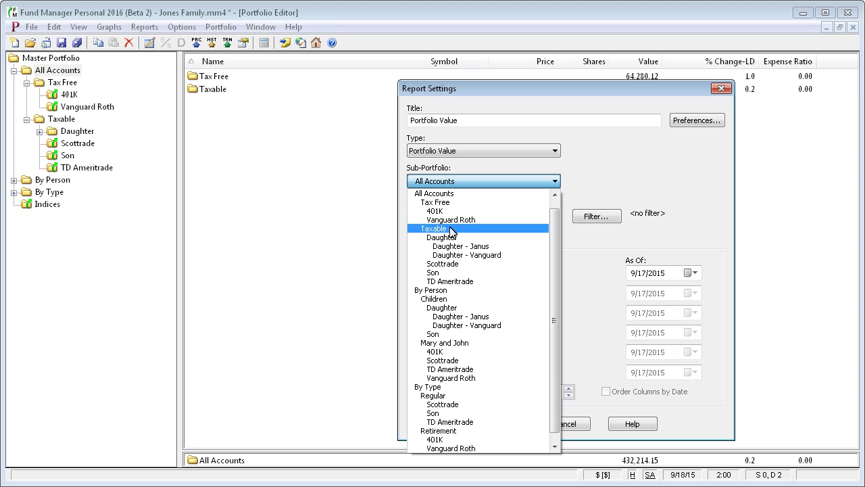
left_click(446, 193)
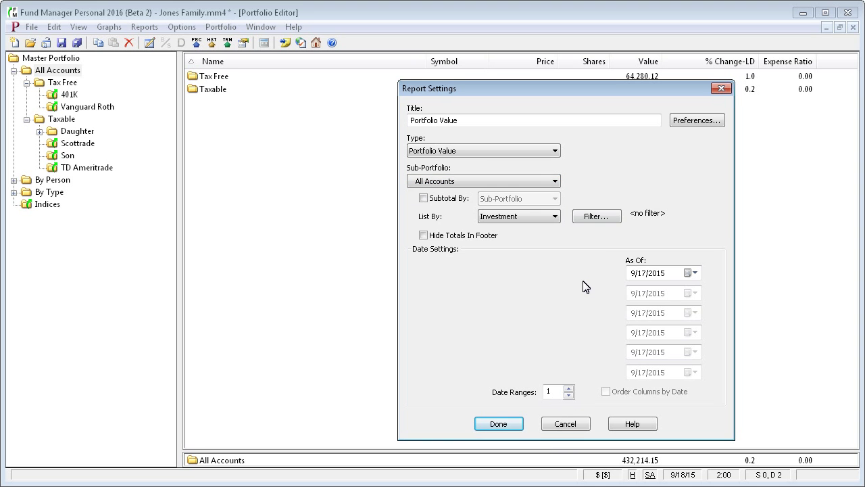
left_click(565, 427)
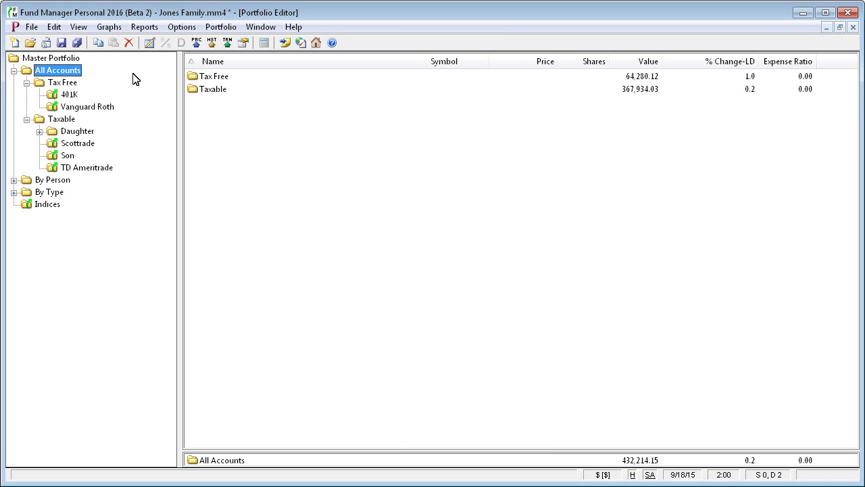
Step: Move 401K and Vanguard Roth from Tax Free directly into All Accounts
left_click(66, 83)
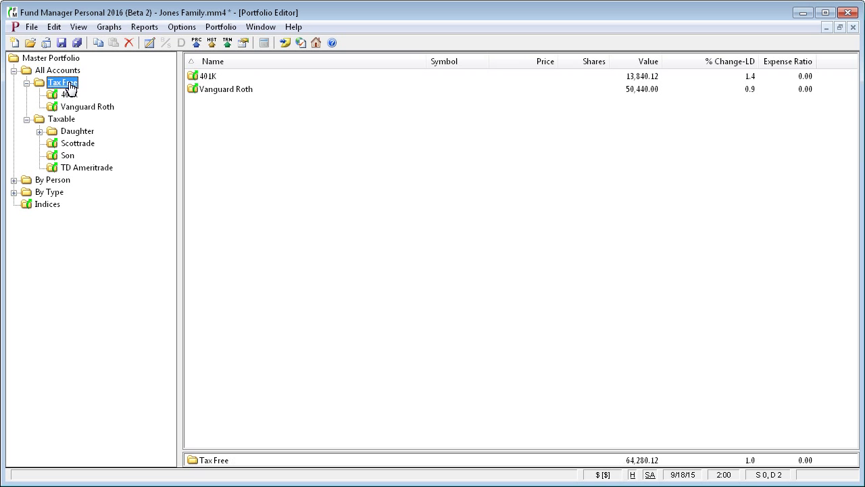
left_click(211, 78)
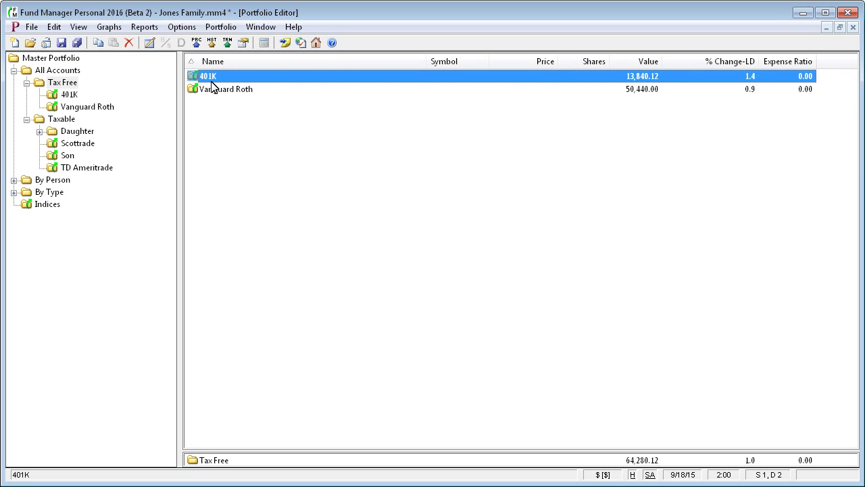
left_click(211, 93, "shift")
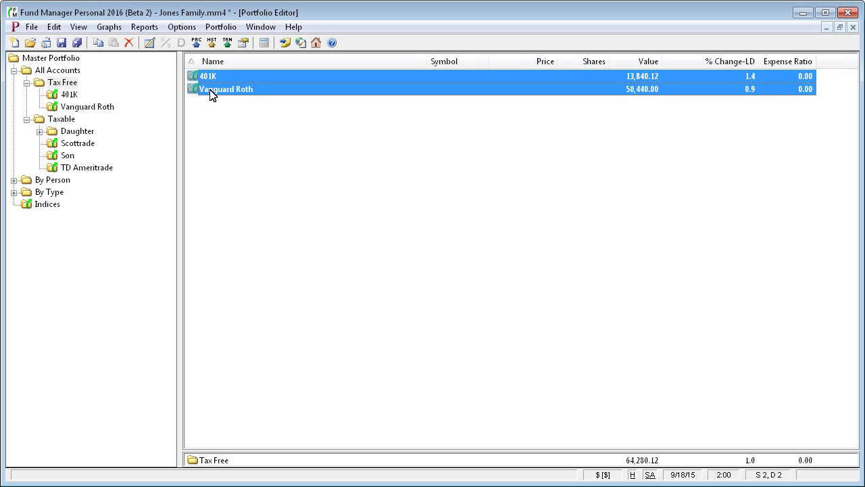
left_click_drag(212, 94, 72, 74)
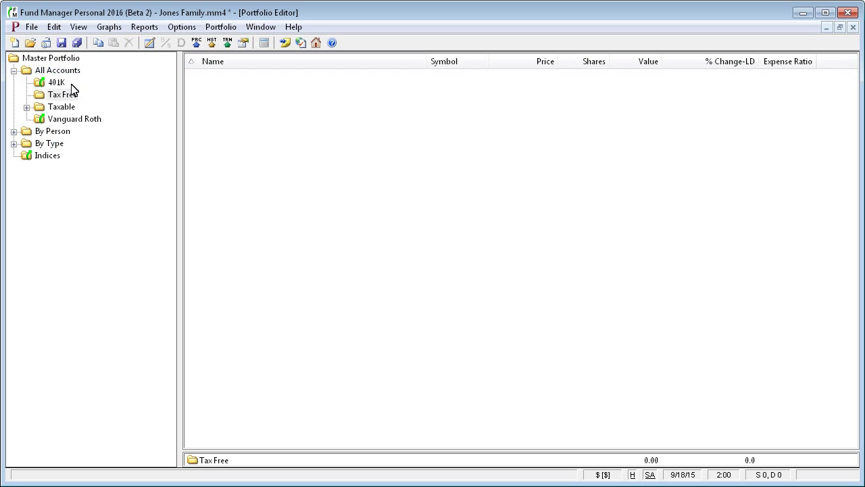
Step: Move Daughter, Scottrade, Son and TD Ameritrade from Taxable into All Accounts
double_click(57, 108)
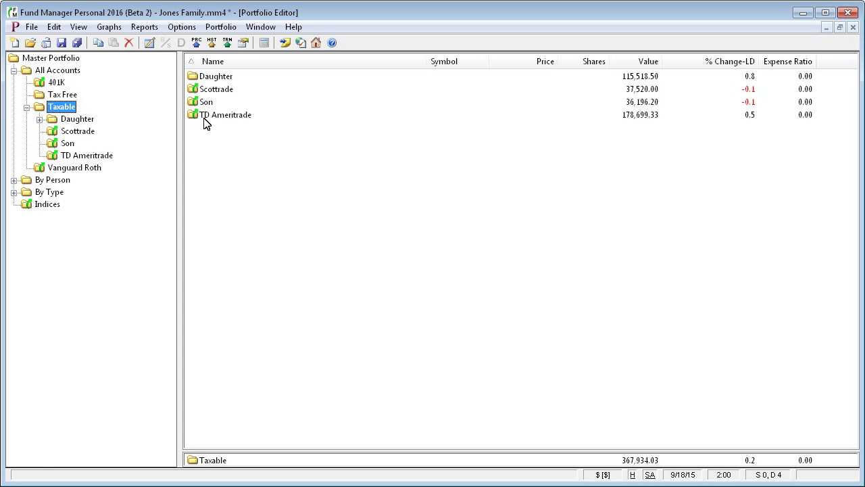
left_click(213, 78)
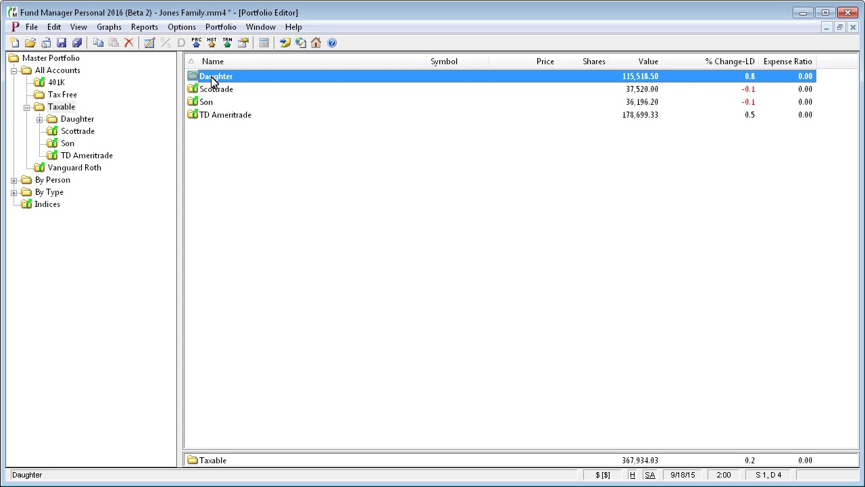
left_click(220, 121, "shift")
left_click_drag(220, 120, 67, 72)
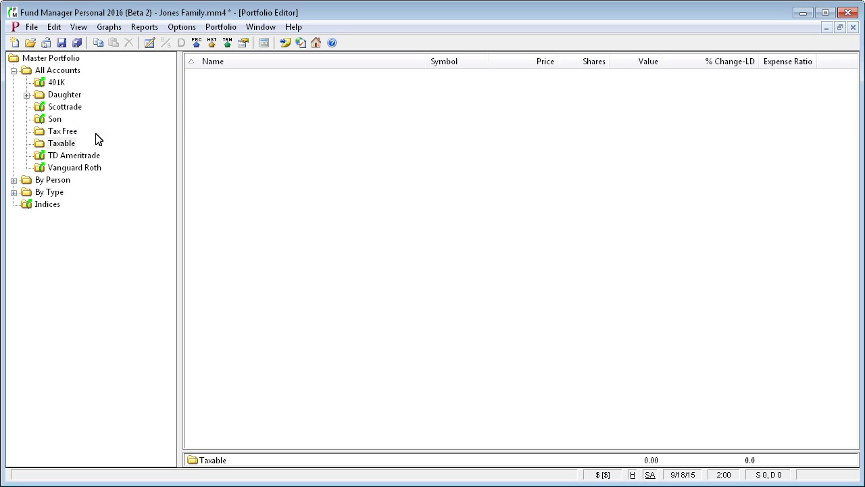
Step: Drag TD Ameritrade from All Accounts onto the By Type folder
left_click(61, 76)
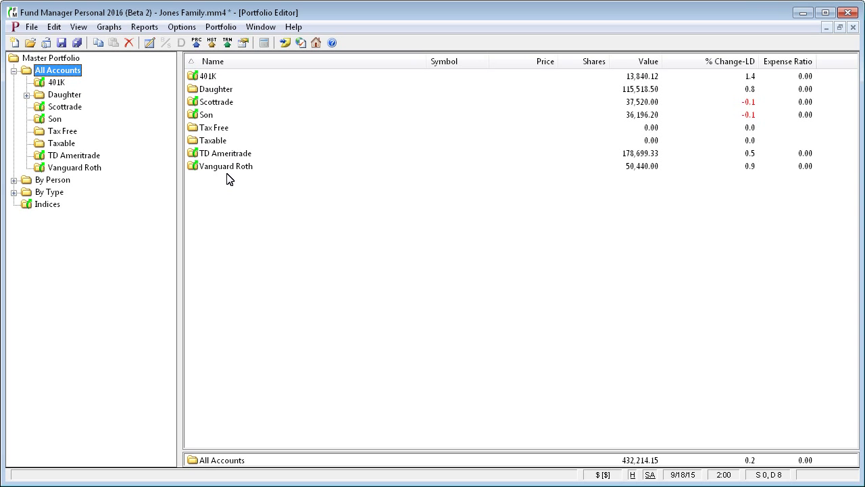
left_click(228, 156)
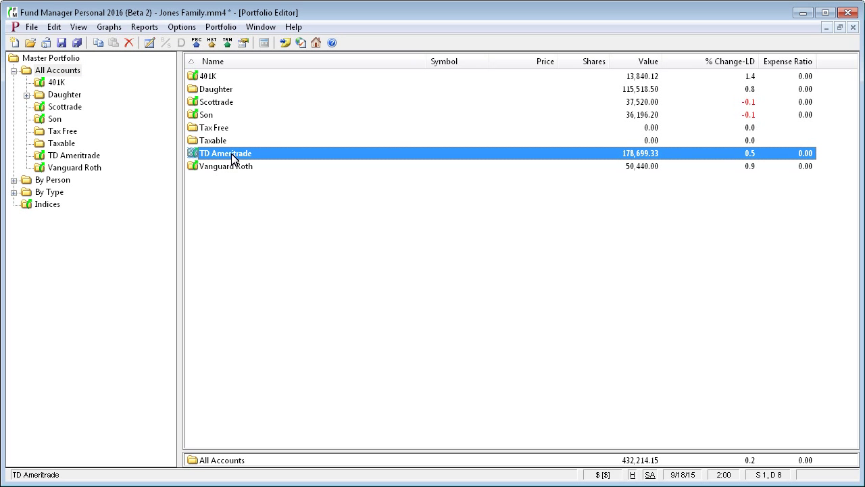
mouse_move(236, 161)
left_mouse_down()
mouse_move(62, 195)
mouse_move(58, 73)
mouse_move(188, 158)
mouse_move(227, 158)
mouse_move(235, 169)
left_mouse_up()
Step: Select the empty Tax Free and Taxable folders in All Accounts, close them, and confirm with Yes
left_click(64, 132)
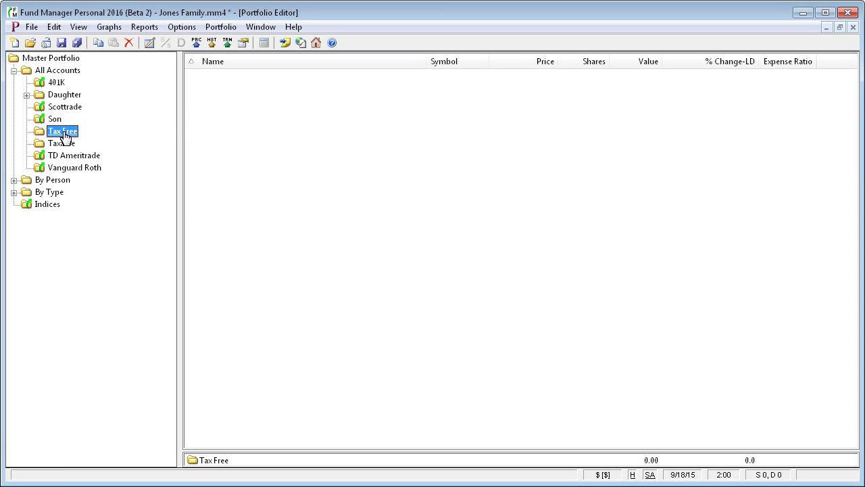
left_click(57, 71)
left_click(204, 130)
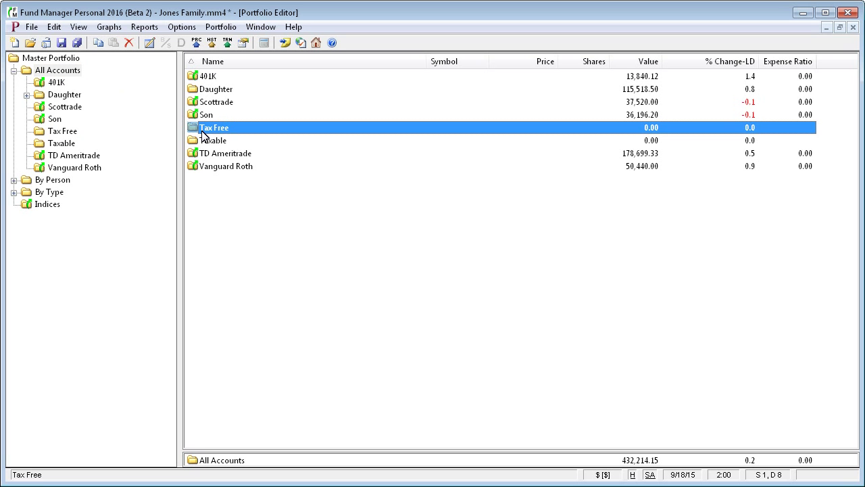
left_click(208, 144, "ctrl")
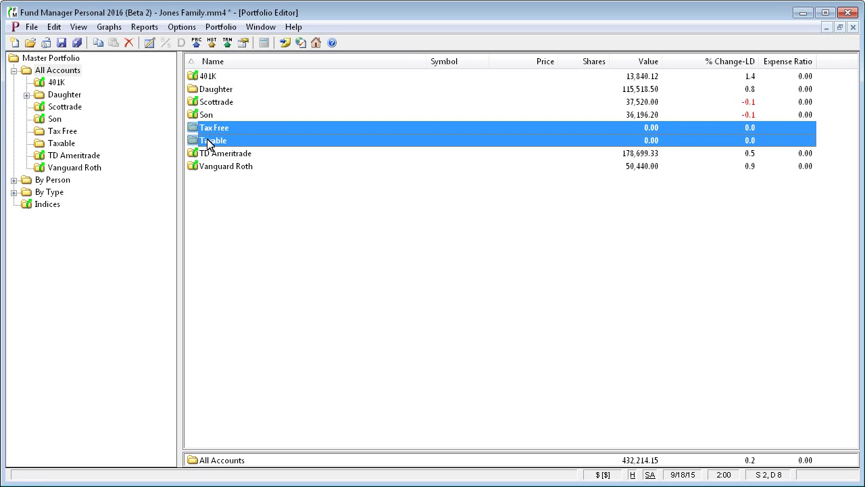
right_click(215, 141)
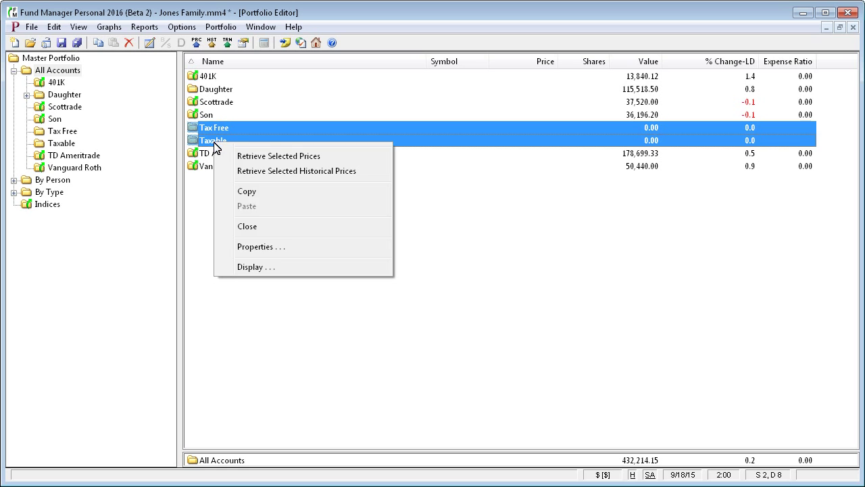
left_click(247, 227)
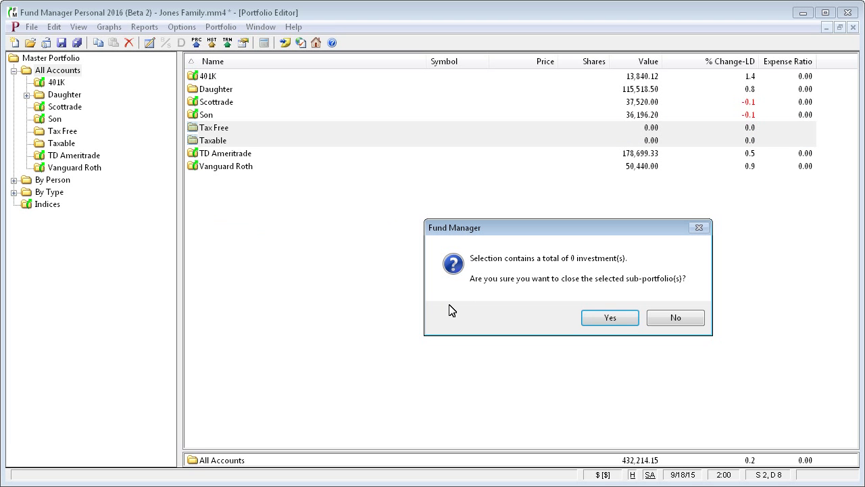
left_click(622, 319)
left_click(55, 71)
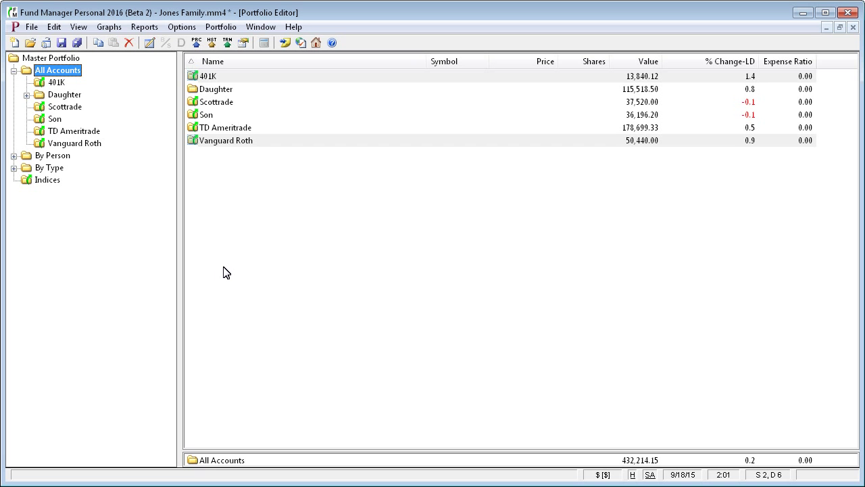
Step: Expand By Person, By Type, Children and Mary and John, then view the 401K's Janus World holding
left_click(45, 181)
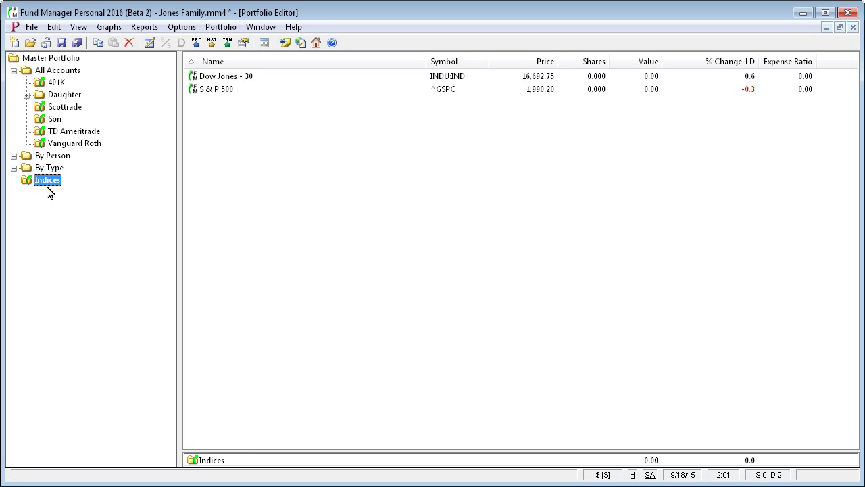
left_click(13, 156)
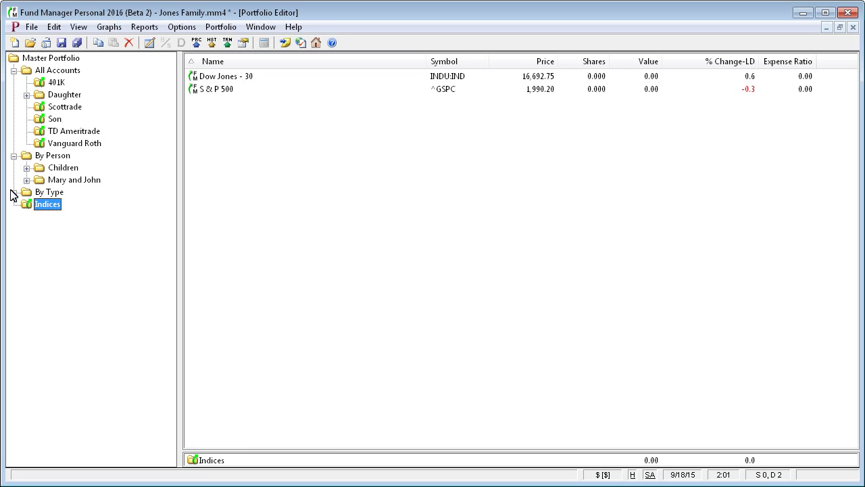
left_click(13, 192)
left_click(27, 168)
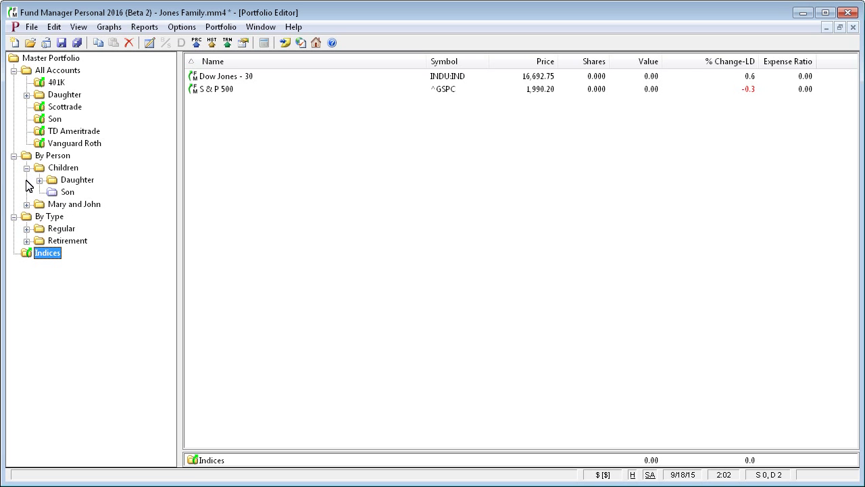
left_click(27, 204)
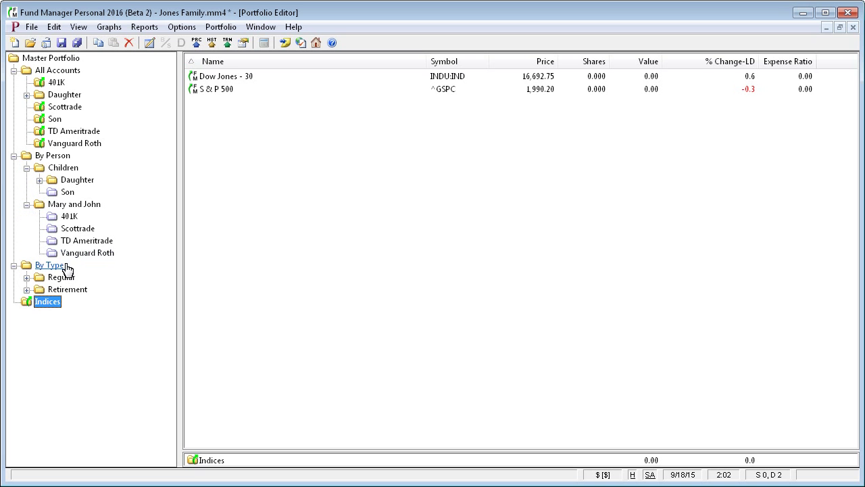
left_click(69, 218)
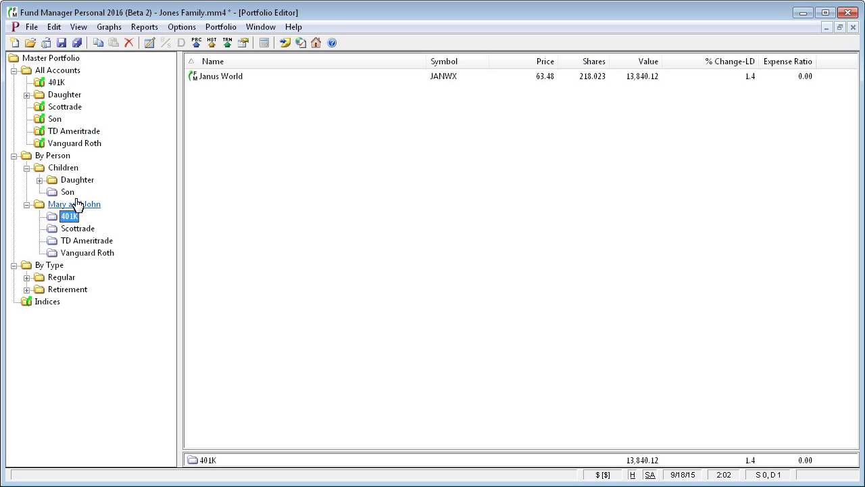
Step: Look at the 401K link's properties and cancel without changes
right_click(70, 216)
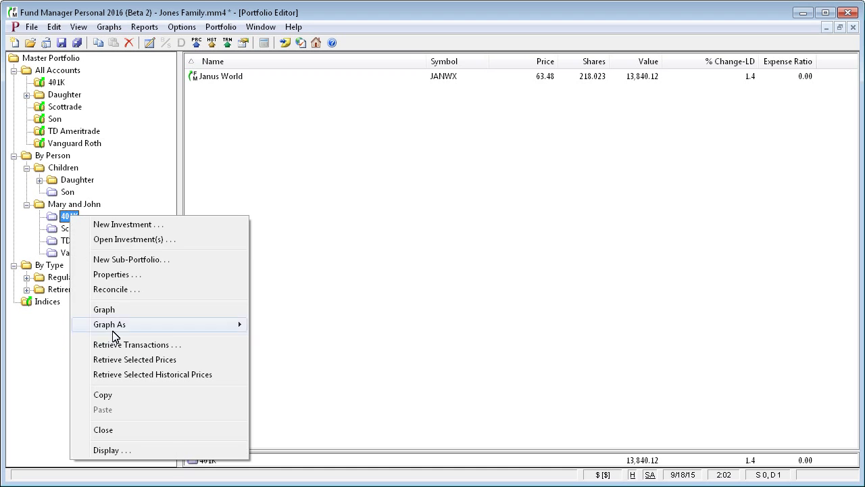
left_click(123, 274)
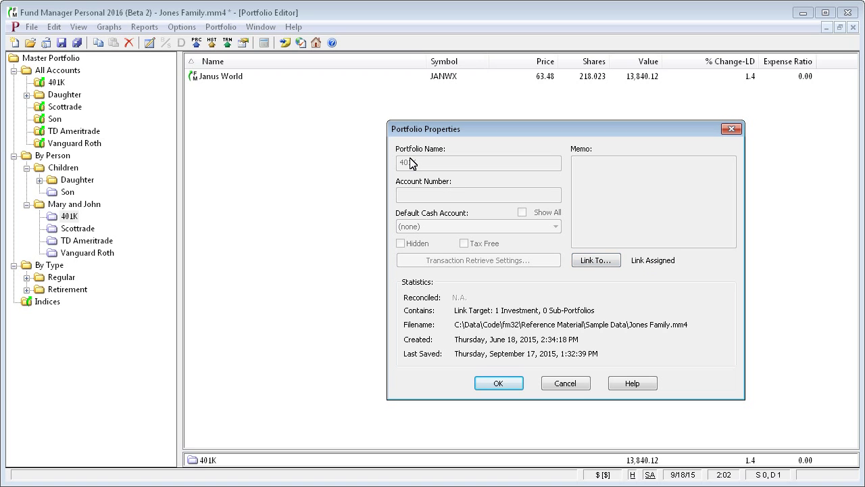
left_click(564, 384)
Step: Collapse By Person, expand Retirement, Regular and Daughter, and show Regular's accounts
left_click(27, 157)
left_click(14, 155)
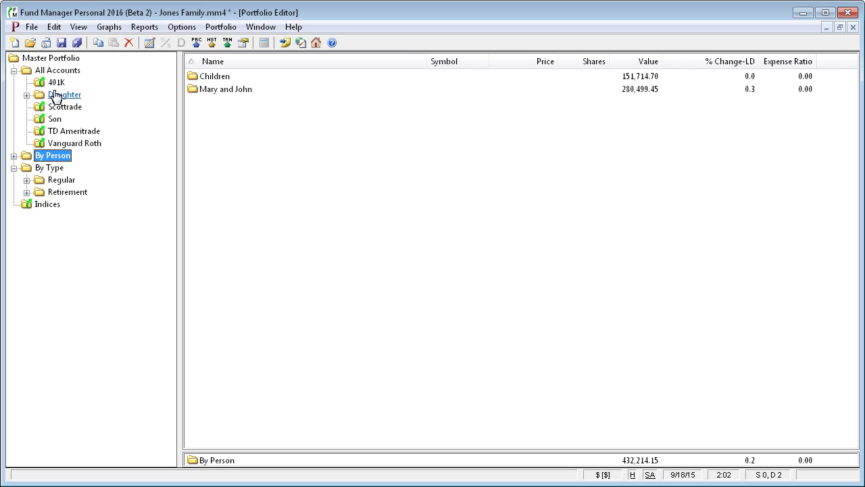
left_click(26, 192)
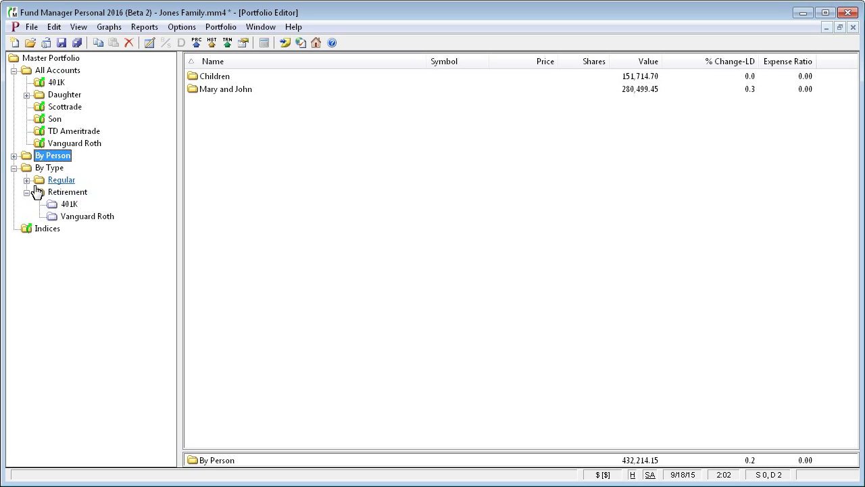
left_click(27, 180)
left_click(58, 180)
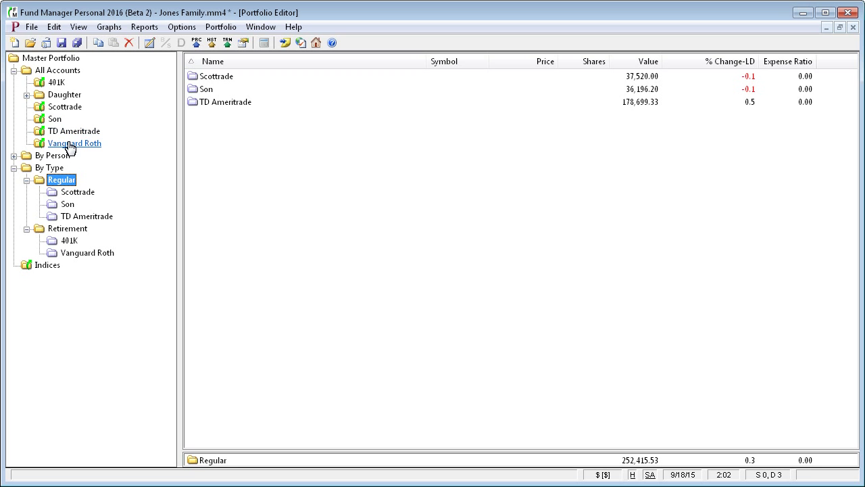
left_click(27, 95)
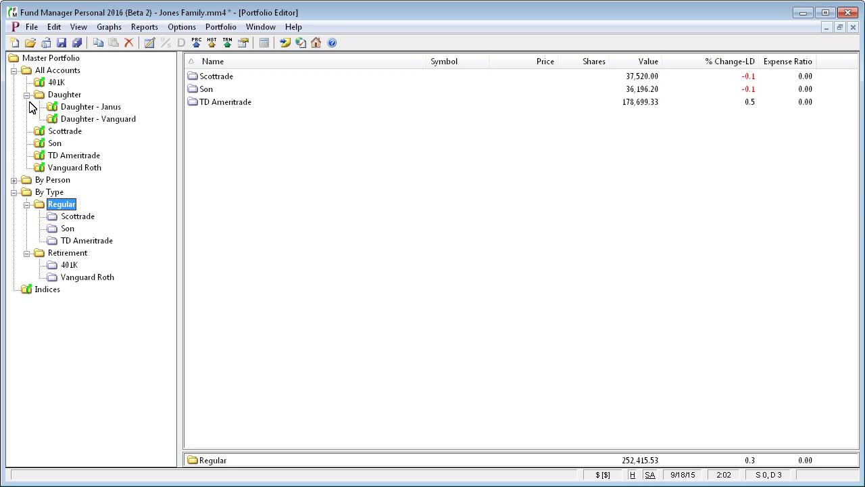
Step: Create a new sub-portfolio in Regular linked to Daughter - Janus and save it
right_click(65, 209)
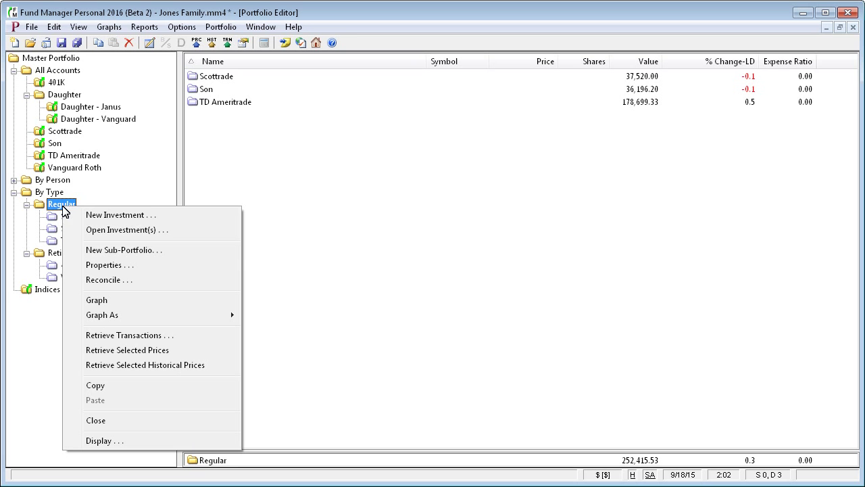
left_click(175, 252)
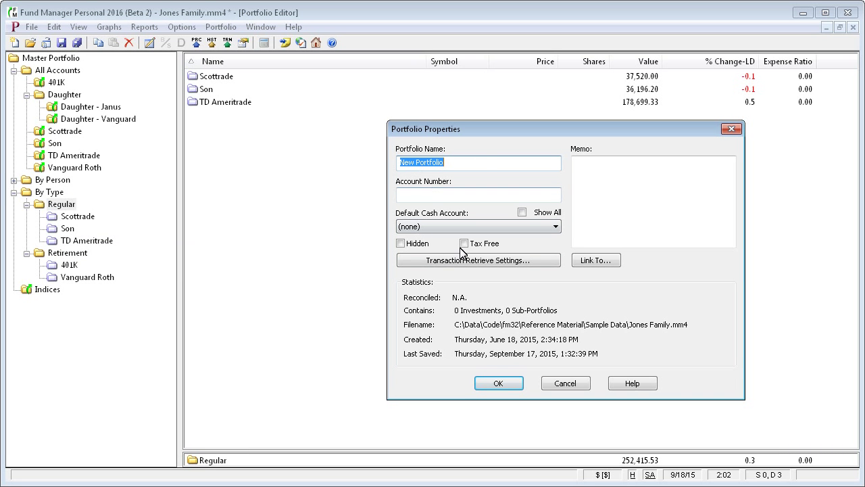
left_click(598, 263)
left_click(459, 230)
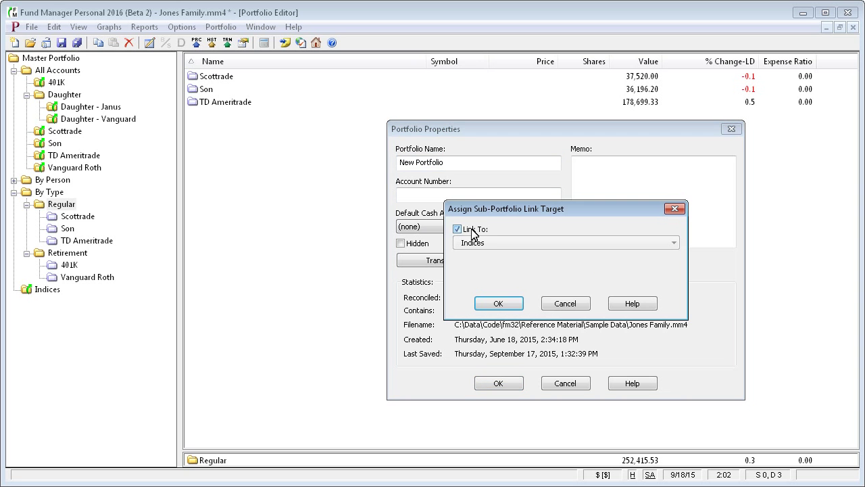
left_click(513, 248)
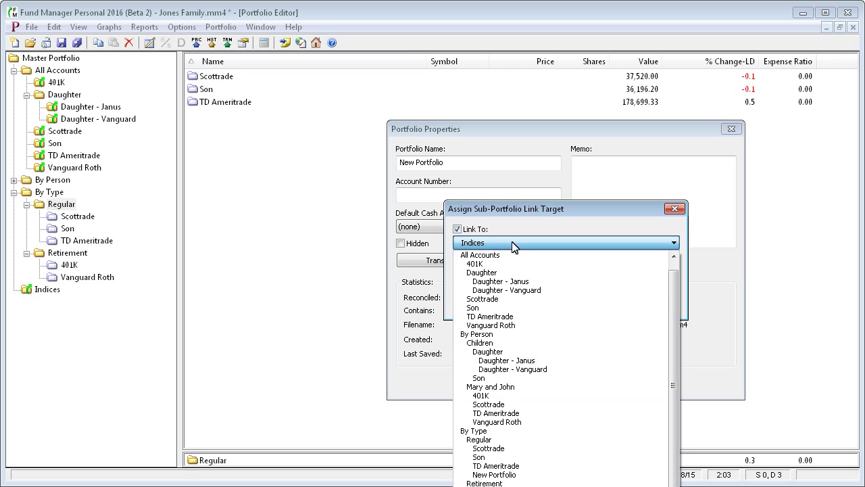
left_click(517, 284)
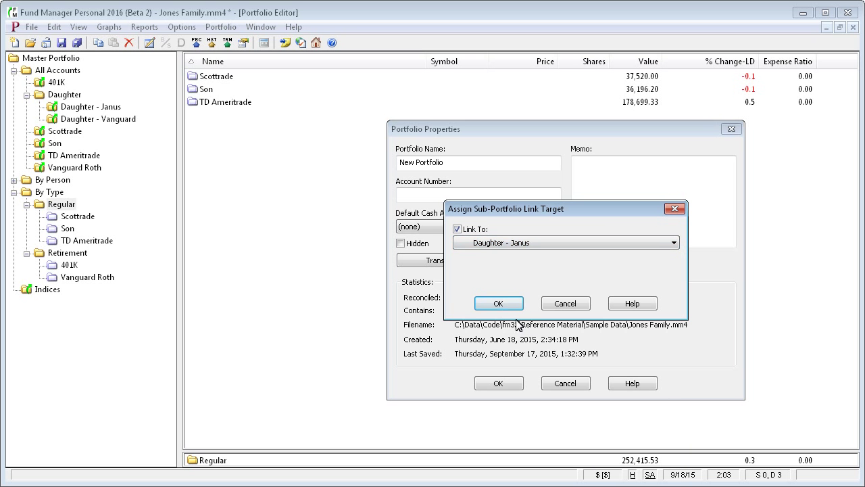
left_click(500, 305)
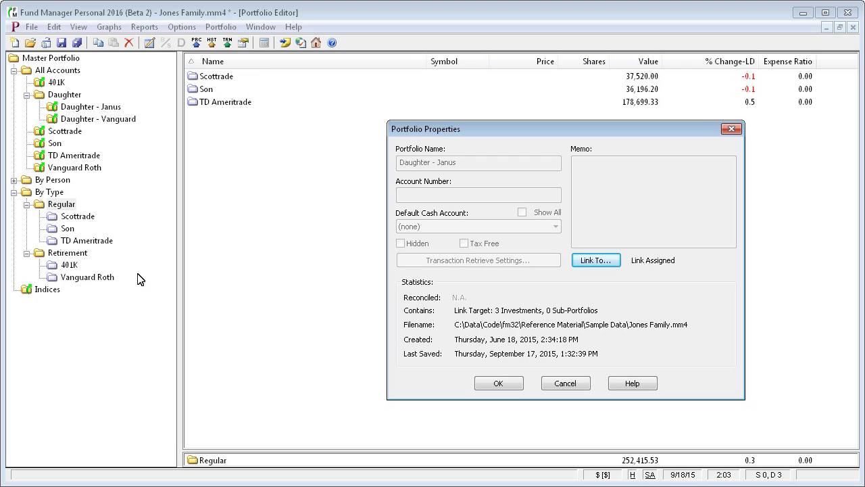
left_click(509, 384)
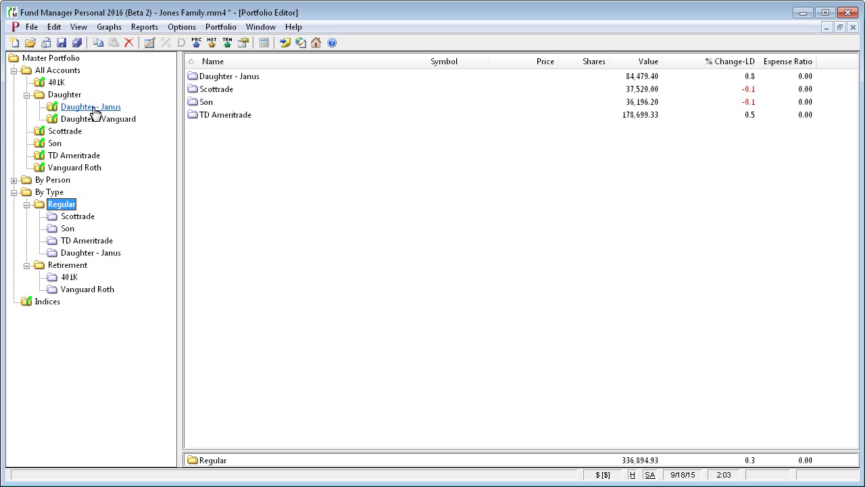
Step: Compare the Daughter - Janus link under Regular with the original account, then collapse By Type
left_click(88, 254)
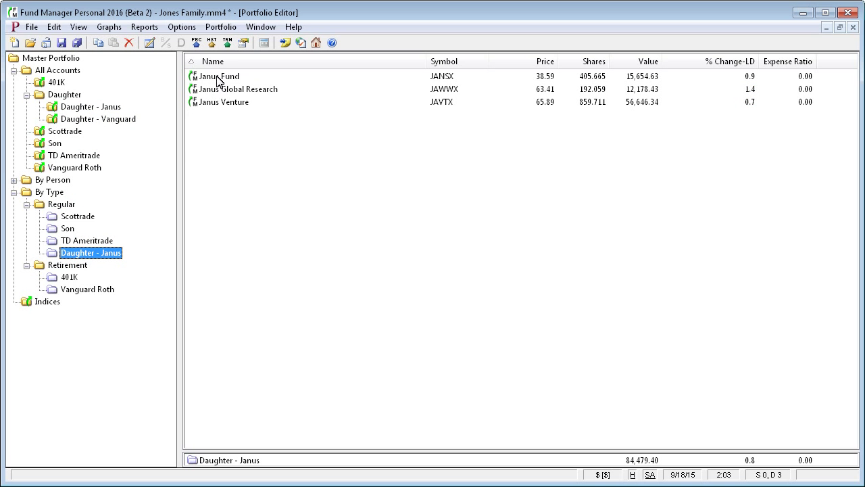
left_click(81, 108)
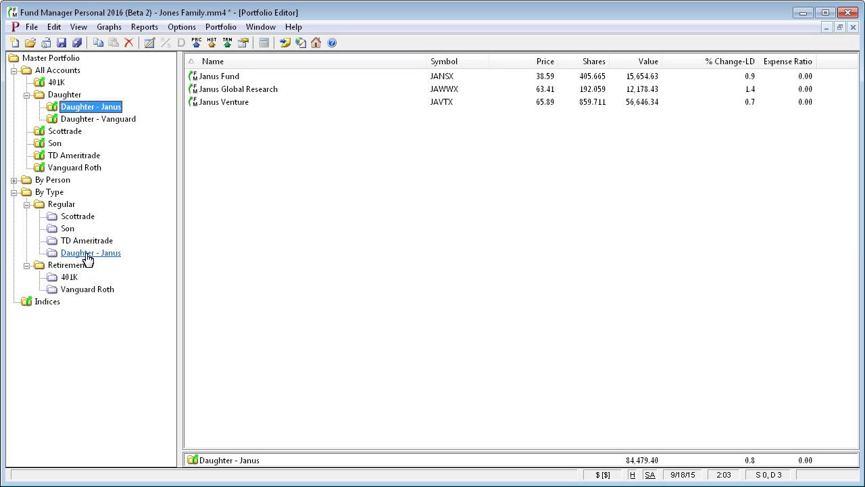
left_click(87, 256)
left_click(90, 107)
left_click(14, 192)
Step: Collapse Daughter, then tick Hidden in TD Ameritrade's properties and save
left_click(26, 96)
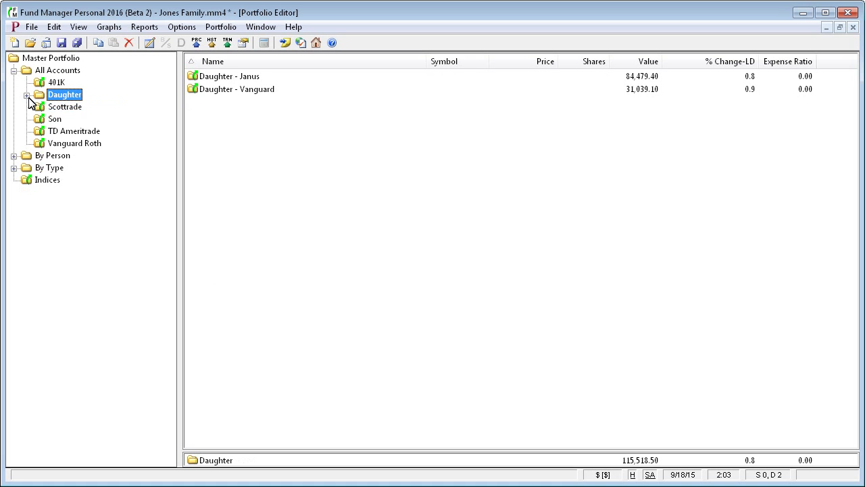
left_click(77, 135)
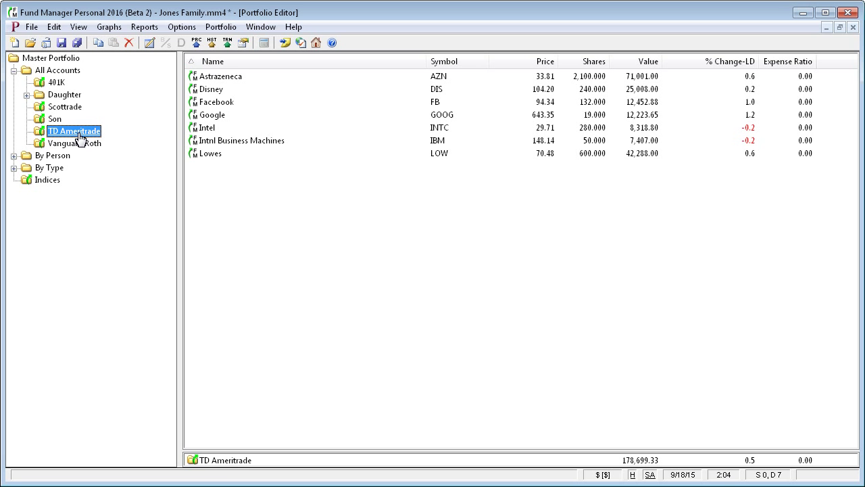
right_click(78, 136)
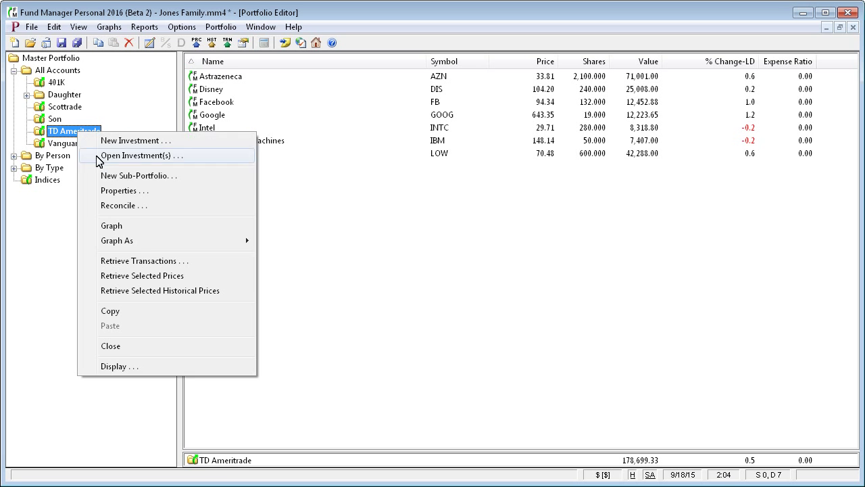
left_click(116, 193)
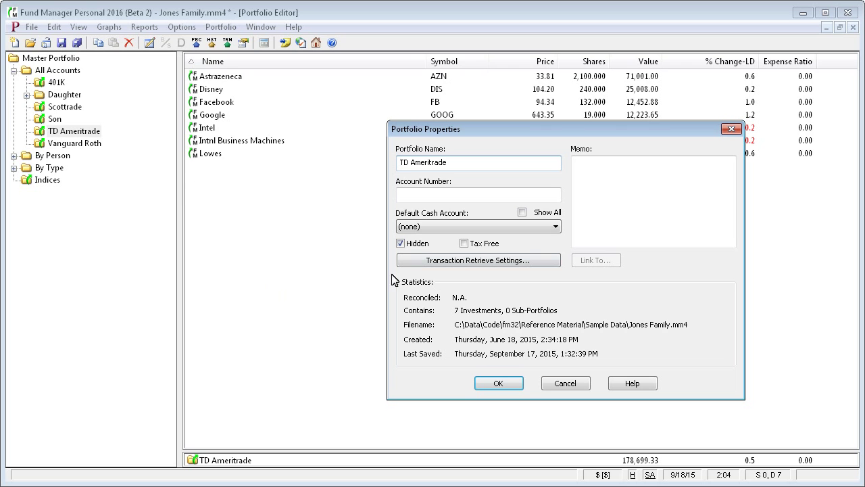
left_click(400, 244)
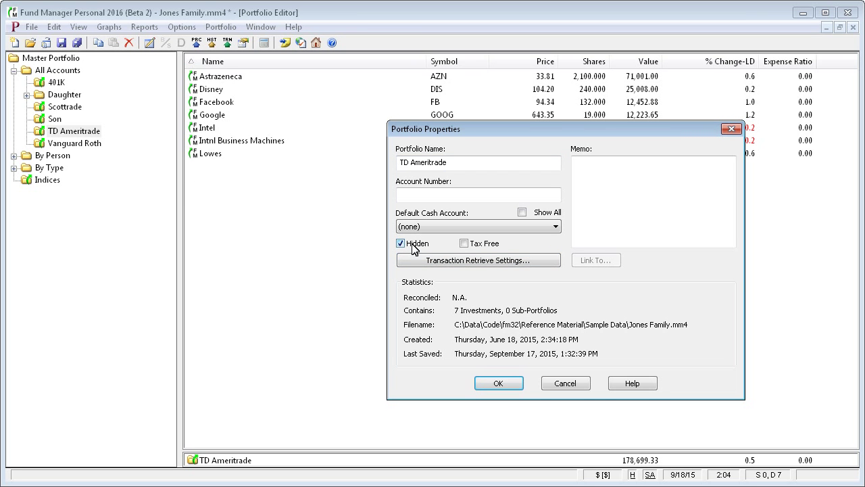
left_click(447, 162)
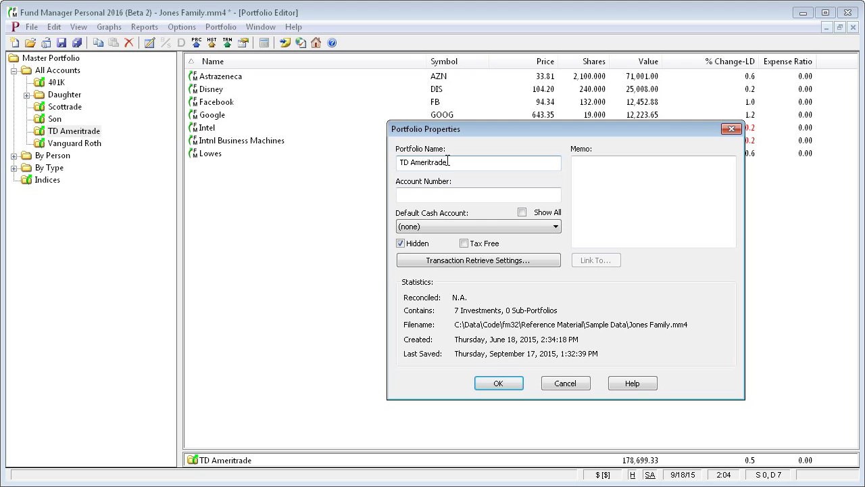
left_click(499, 383)
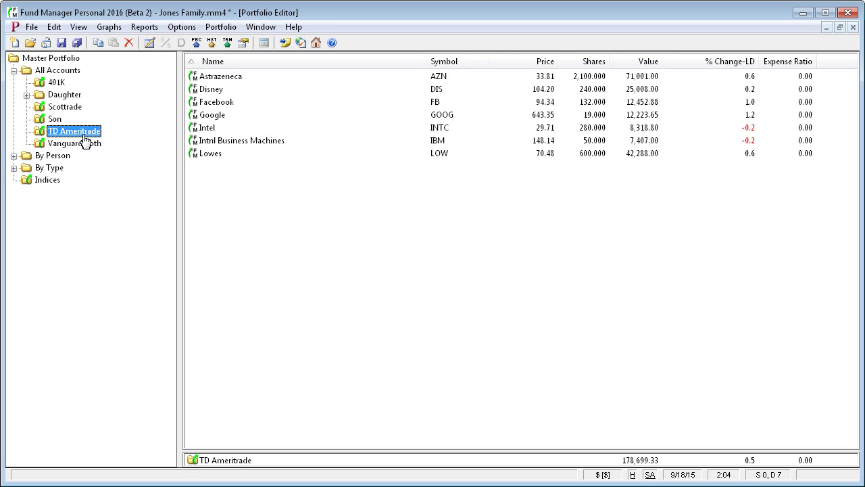
Step: Turn View > Hidden Investments/Portfolios off and back on, then collapse All Accounts
left_click(79, 28)
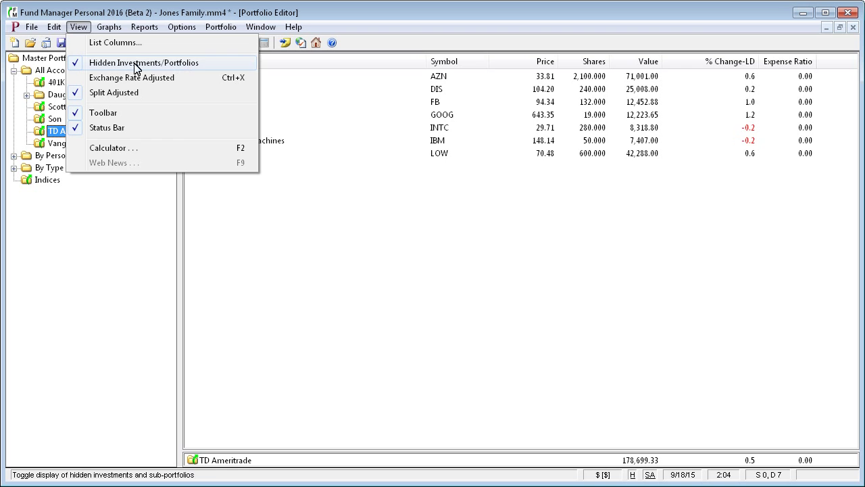
left_click(211, 65)
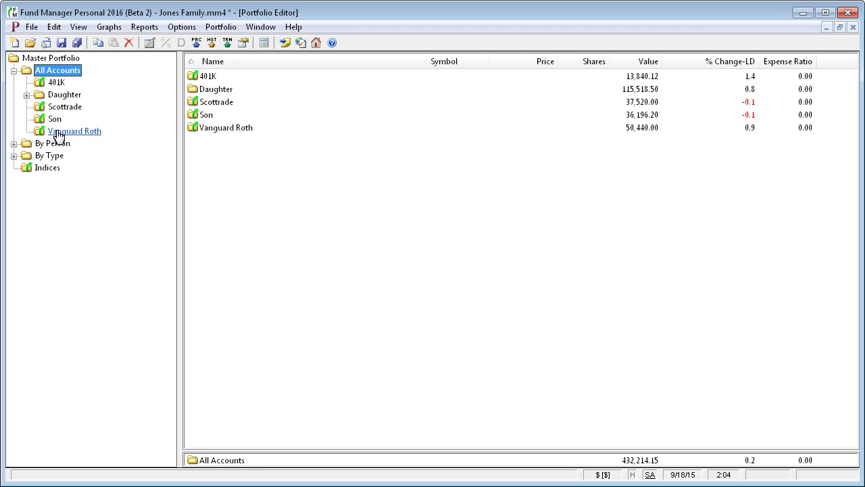
left_click(78, 27)
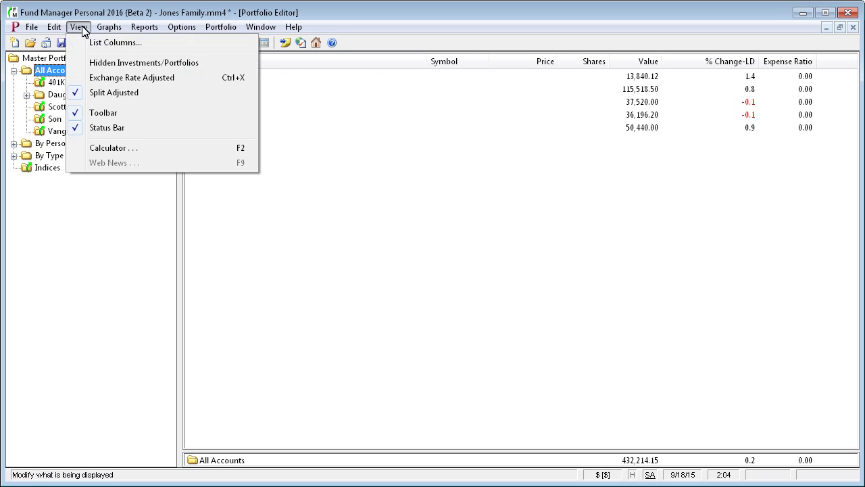
left_click(112, 63)
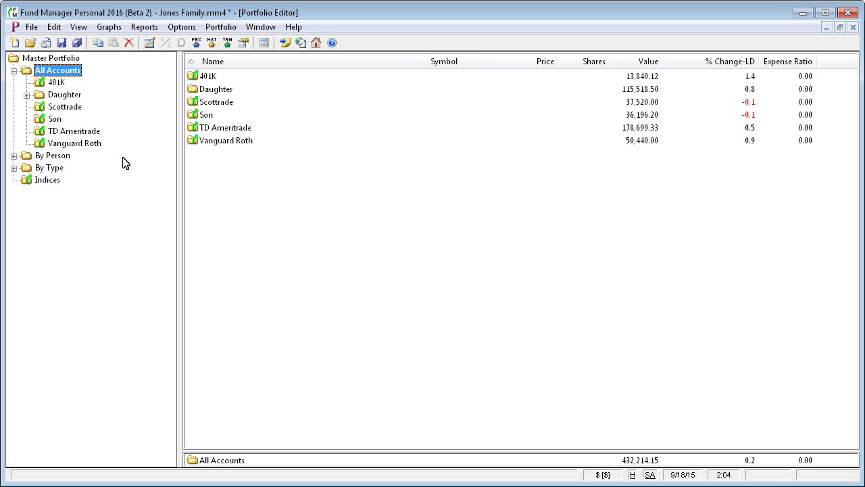
left_click(13, 71)
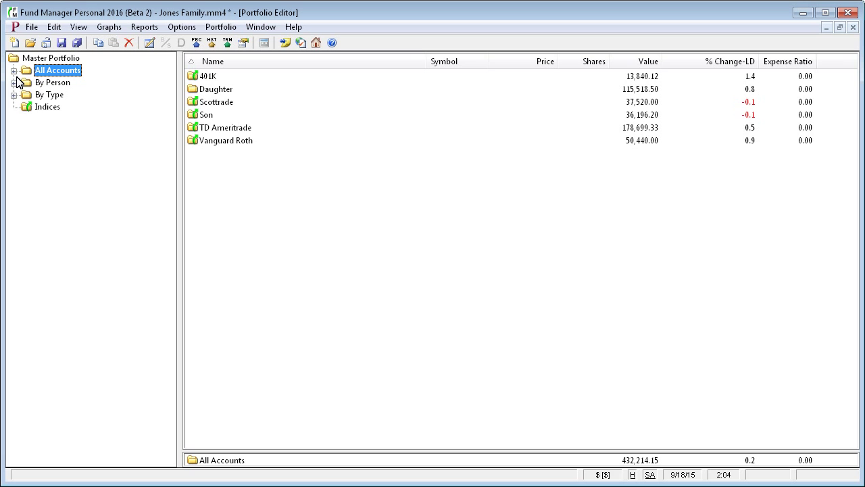
Step: Expand All Accounts, select the Son account, and bring up the Edit menu to close it
left_click(13, 71)
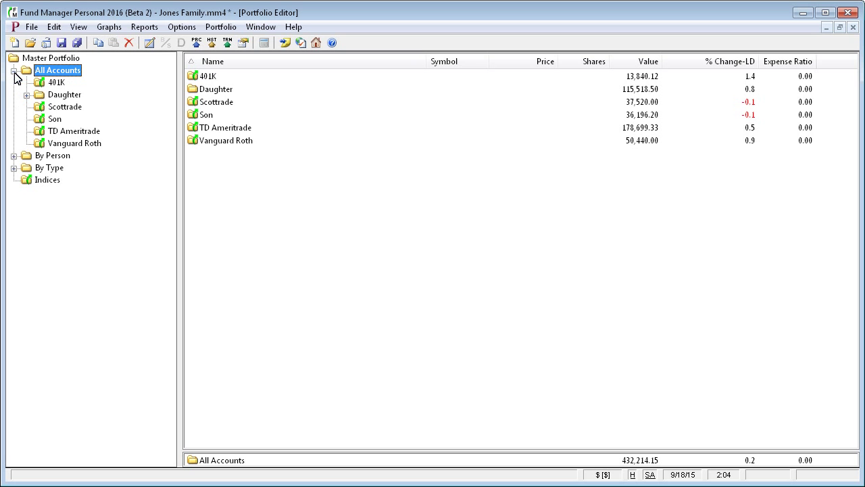
left_click(55, 120)
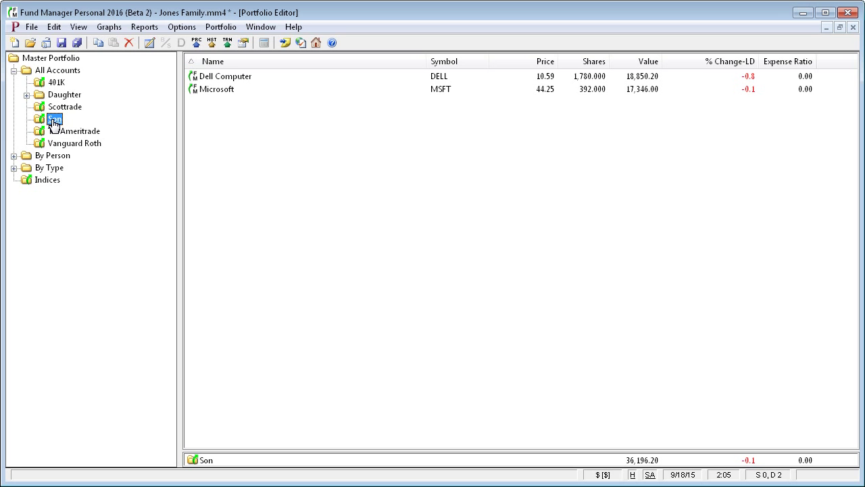
right_click(54, 123)
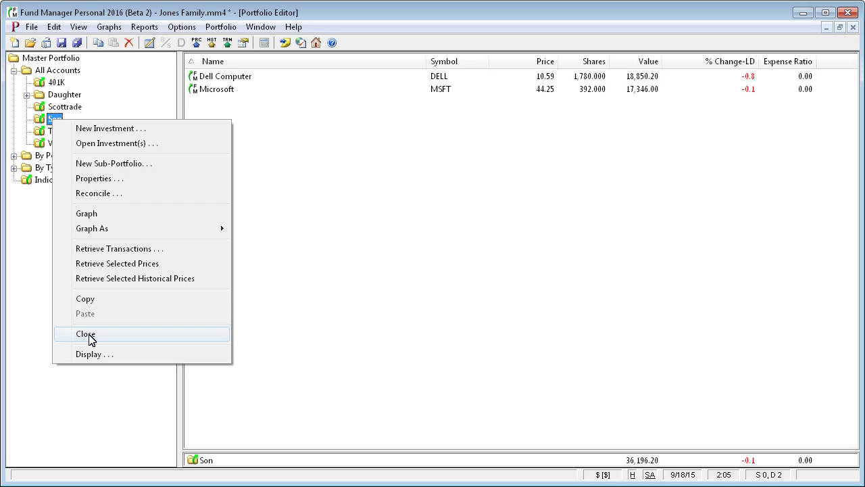
left_click(301, 242)
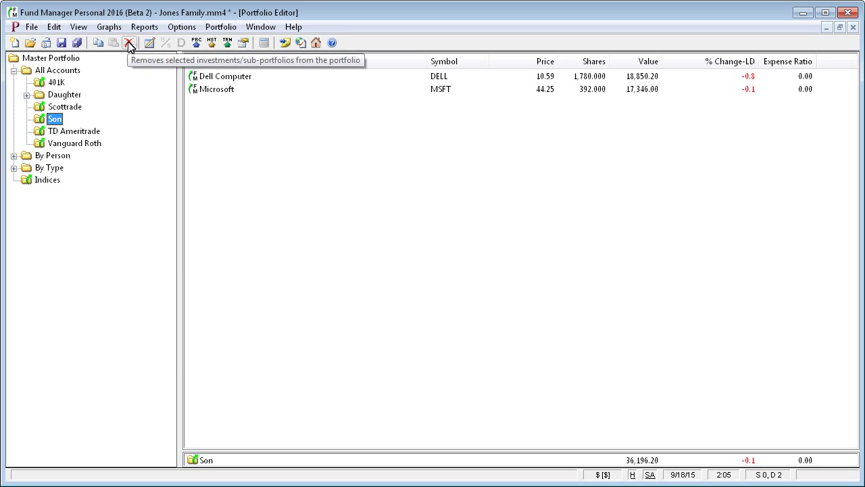
left_click(54, 27)
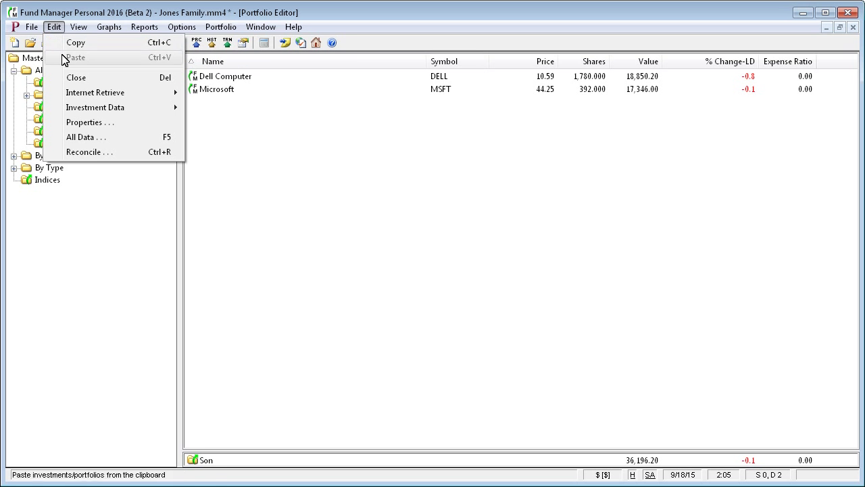
Step: Close the Son sub-portfolio permanently, accepting its un-linking from Children and Regular
left_click(75, 78)
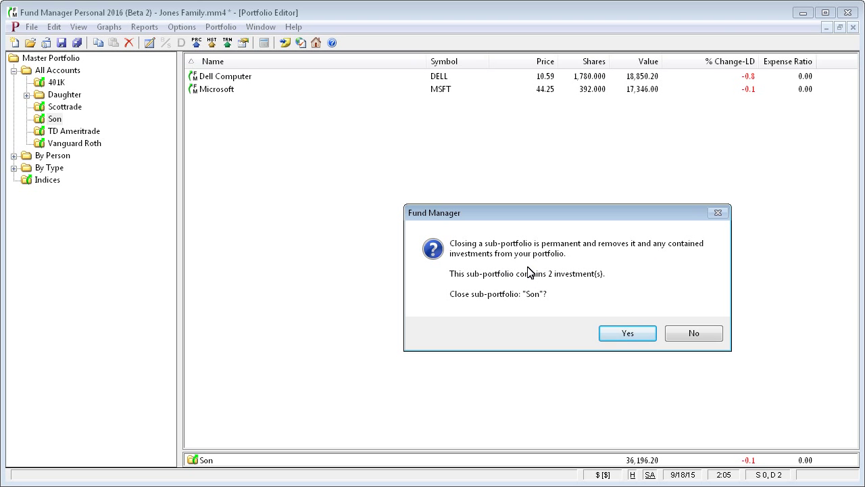
left_click(627, 334)
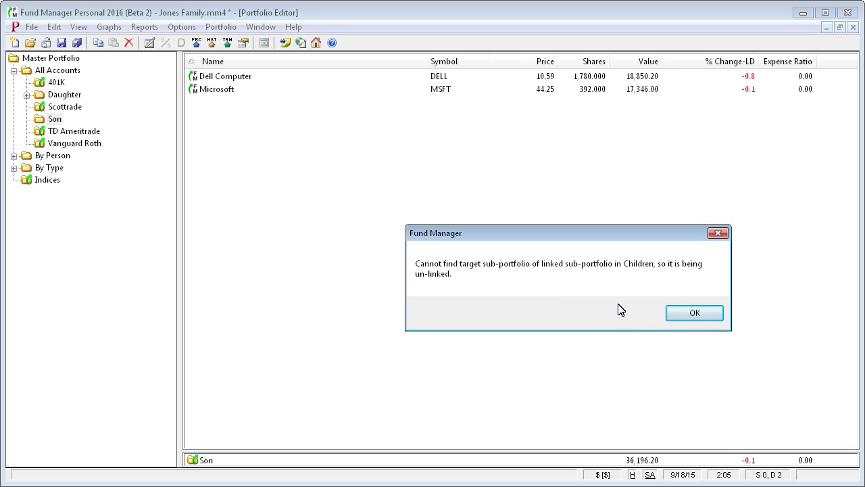
left_click(694, 314)
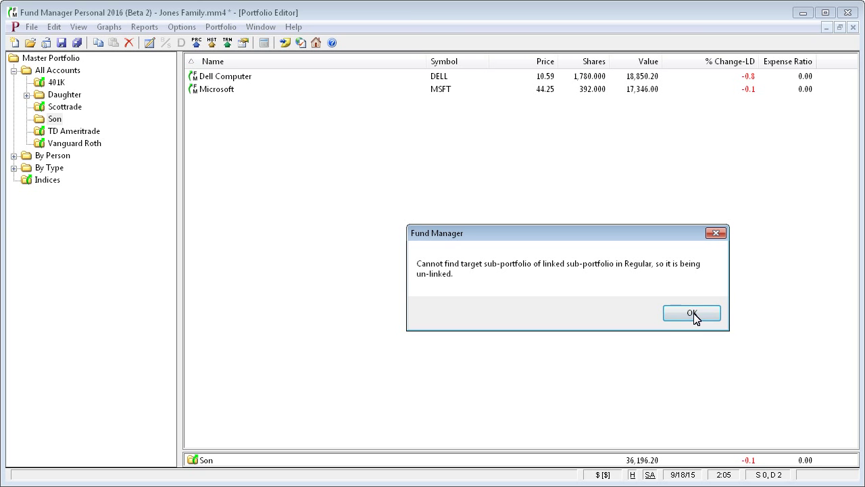
left_click(693, 313)
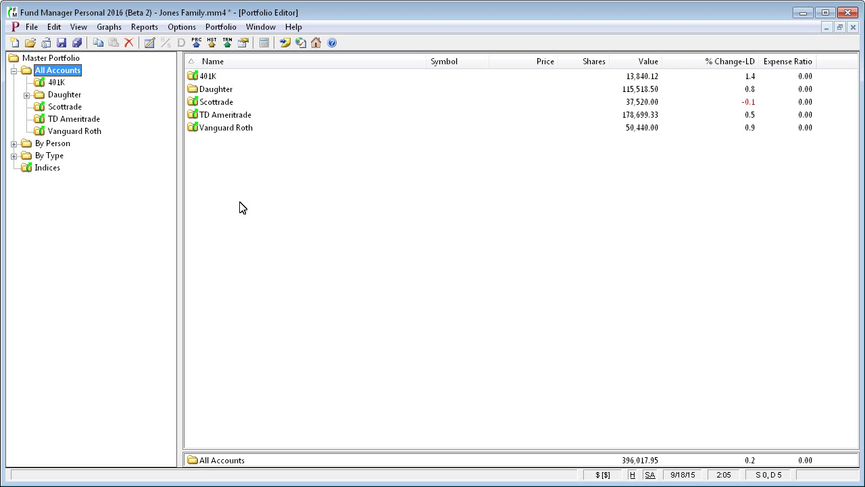